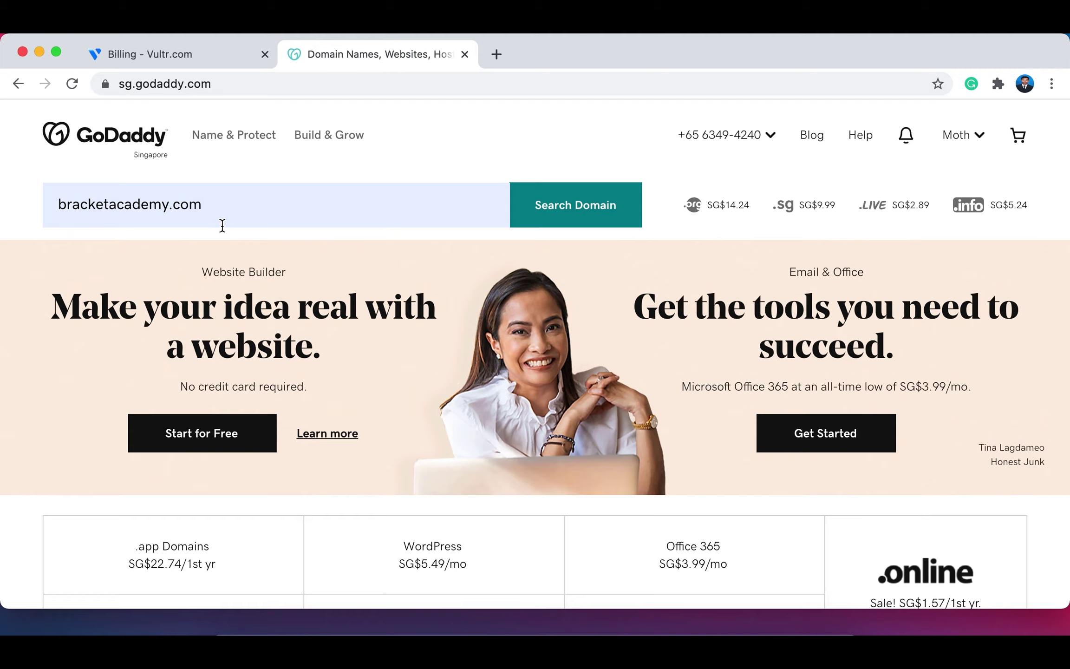
# Search for the domain bracketacademy.com and add it to the basket
pyautogui.click(583, 224)
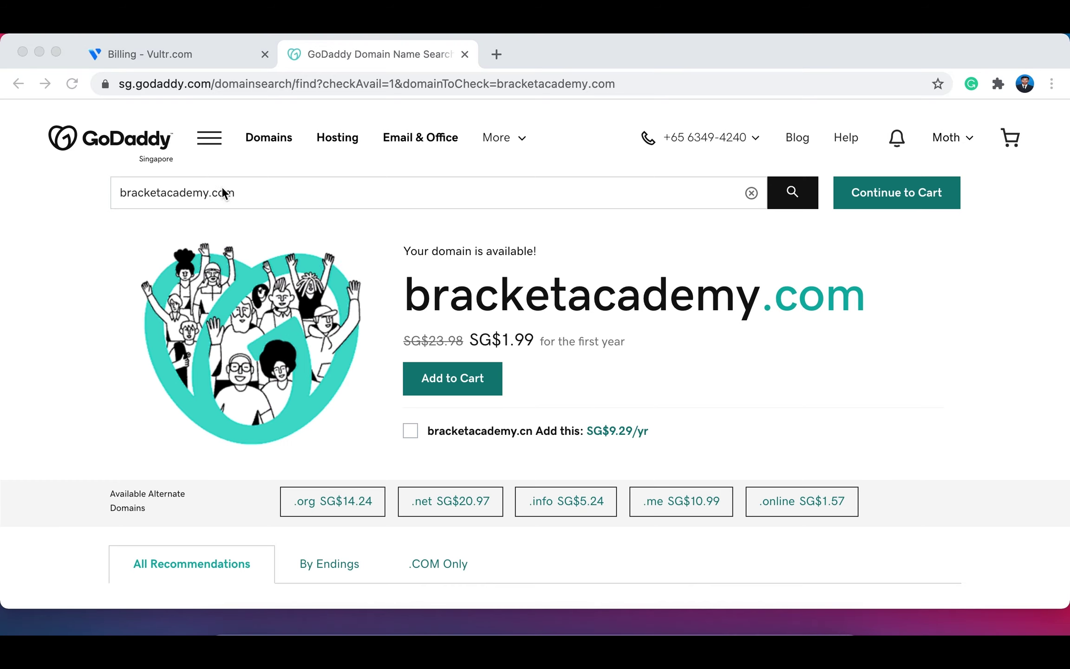
pyautogui.scroll(-1, 538, 355)
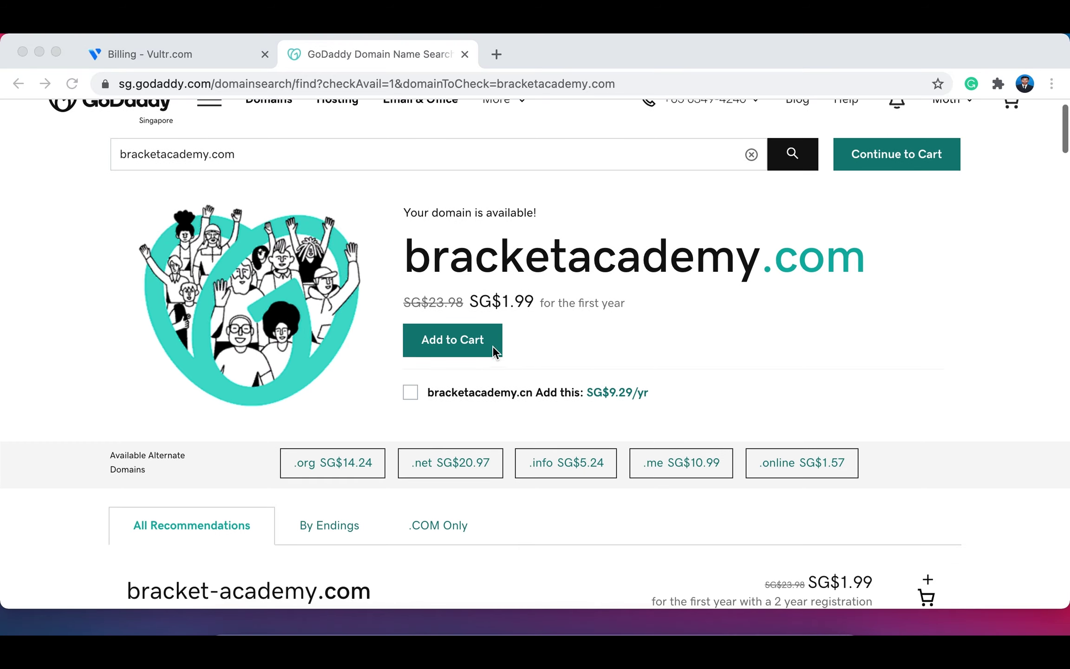
pyautogui.click(461, 343)
pyautogui.scroll(1, 464, 348)
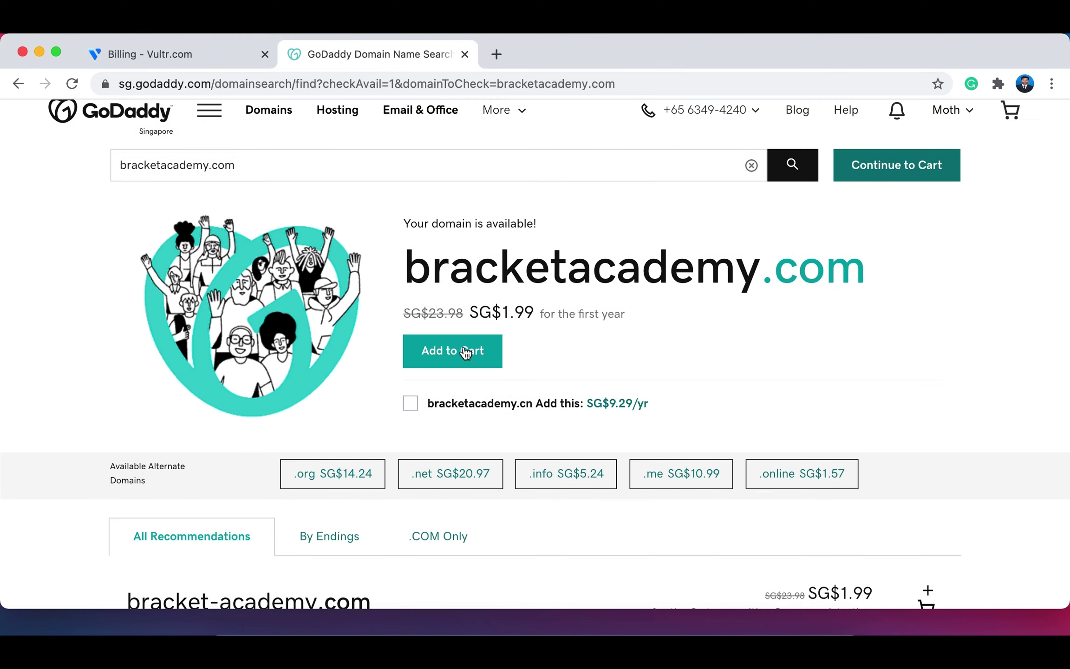
pyautogui.click(465, 376)
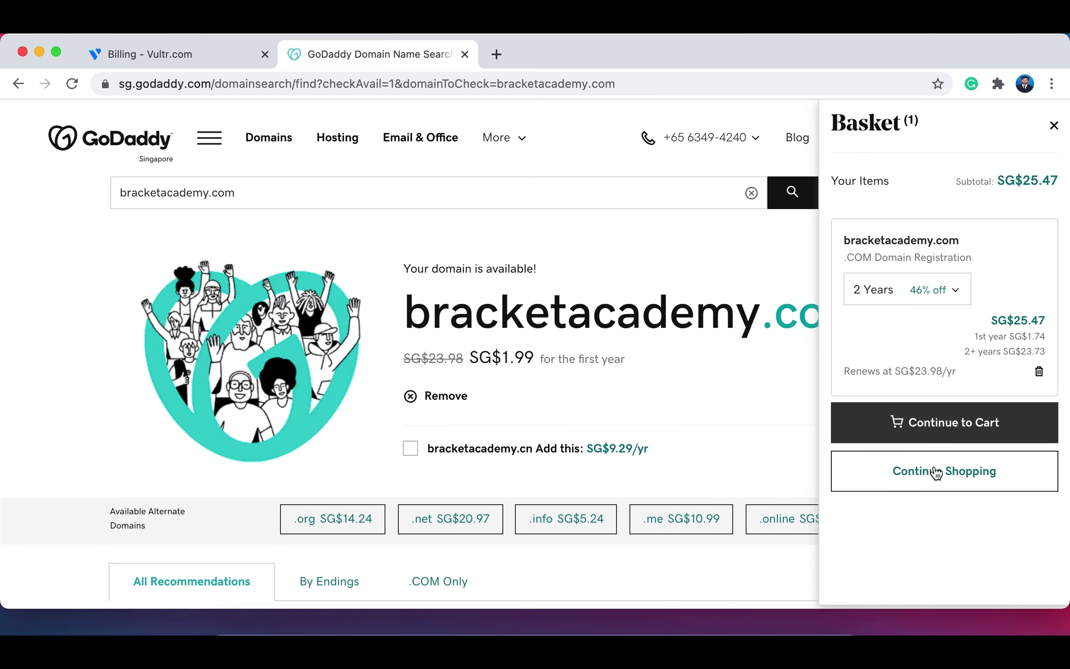
# Proceed with the order, declining the domain protection plan with No Thanks, and continue to the cart
pyautogui.click(946, 431)
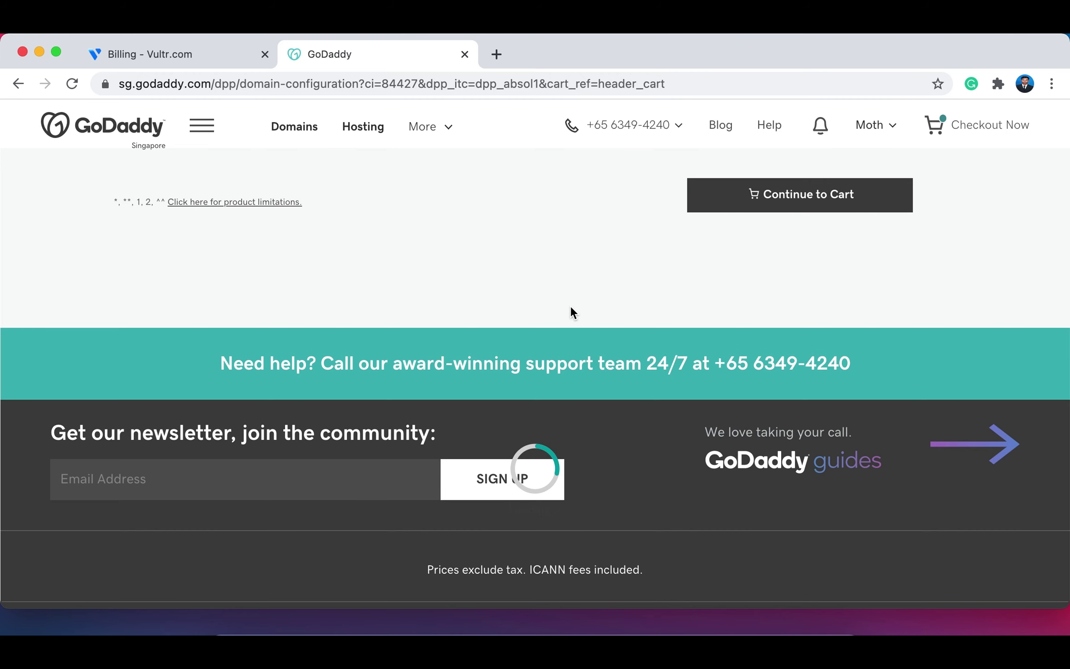
pyautogui.scroll(-4, 502, 353)
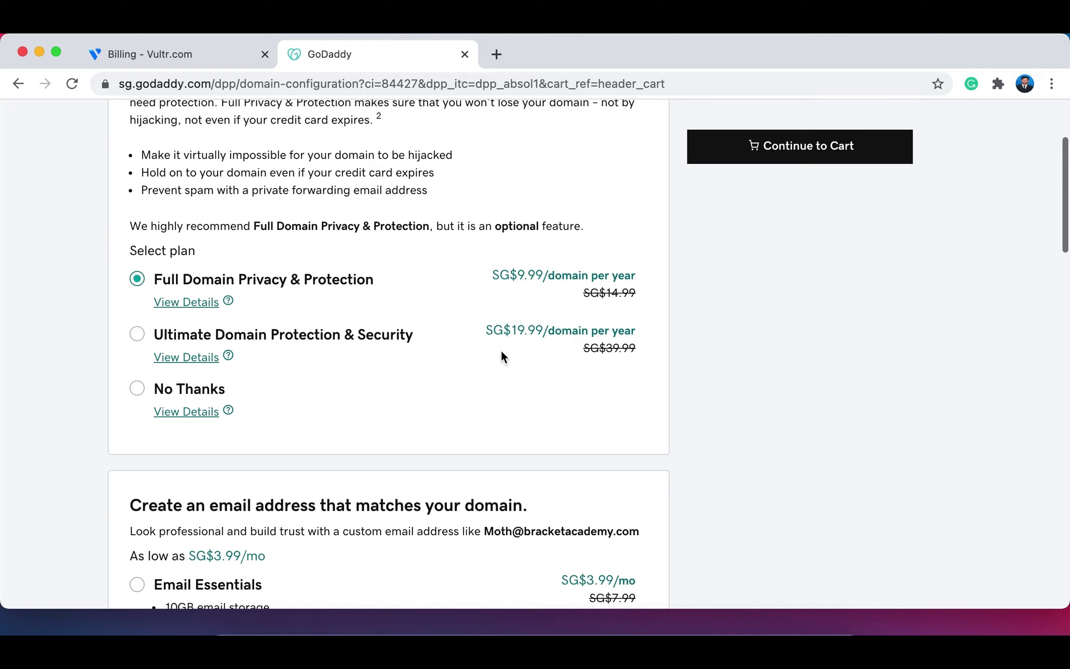
pyautogui.scroll(-2, 502, 357)
pyautogui.scroll(5, 502, 357)
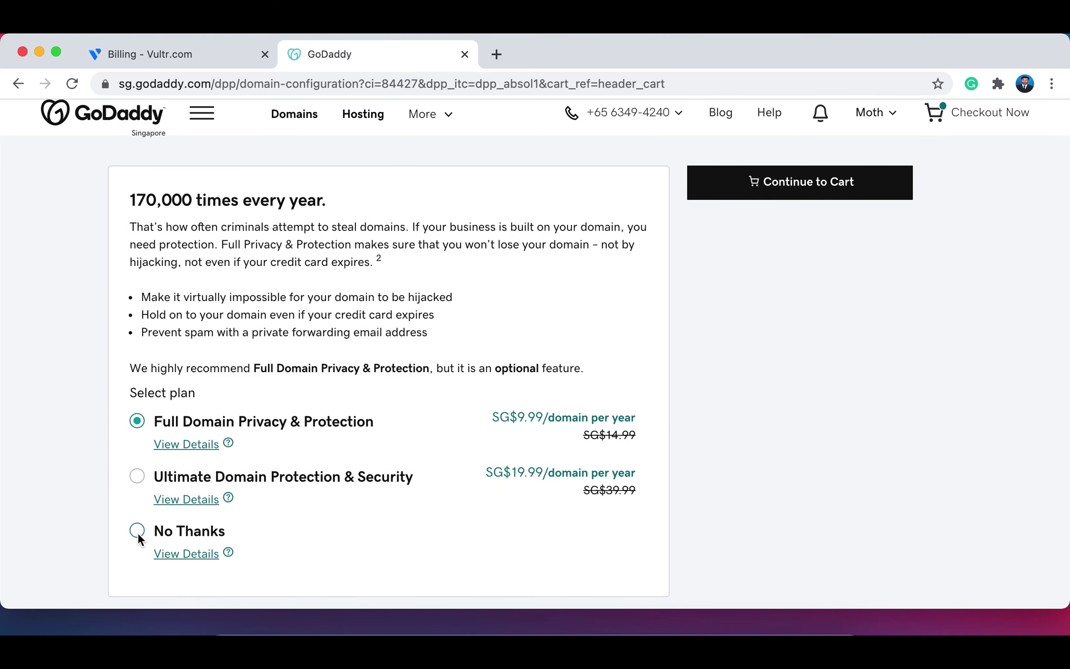
pyautogui.click(137, 531)
pyautogui.scroll(-5, 182, 500)
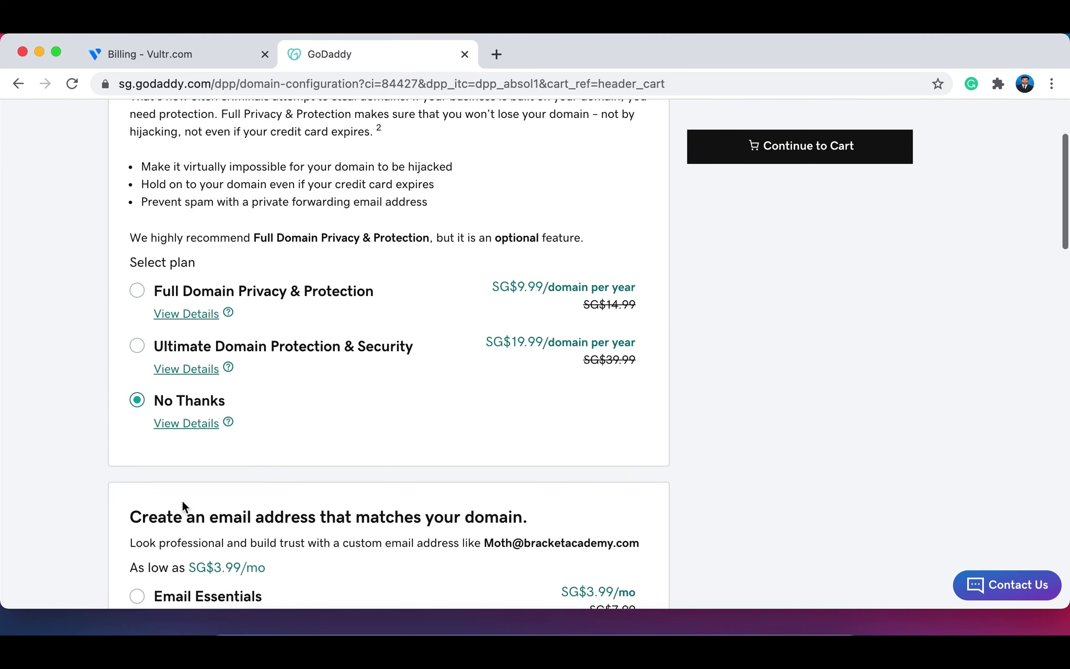
pyautogui.scroll(-3, 181, 499)
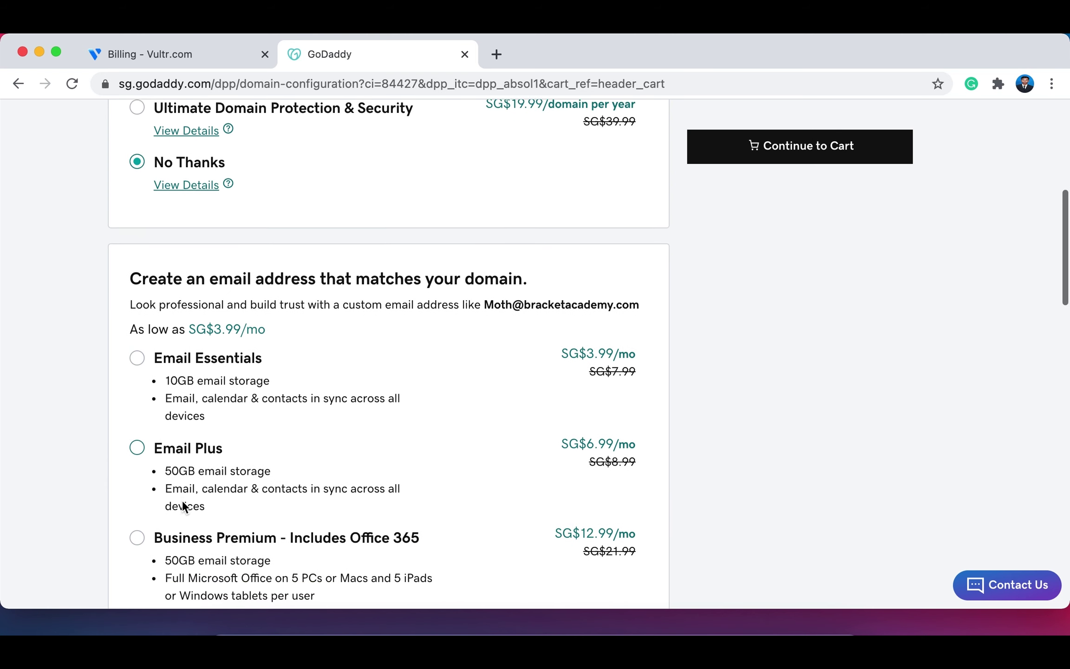
pyautogui.scroll(-1, 182, 506)
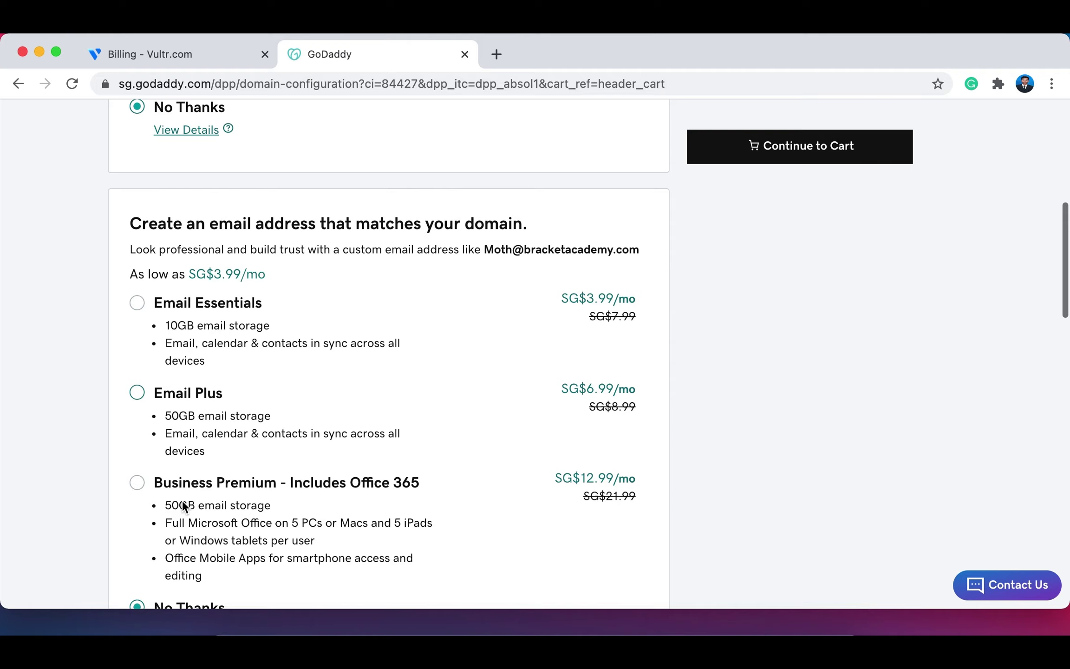
pyautogui.scroll(-10, 183, 507)
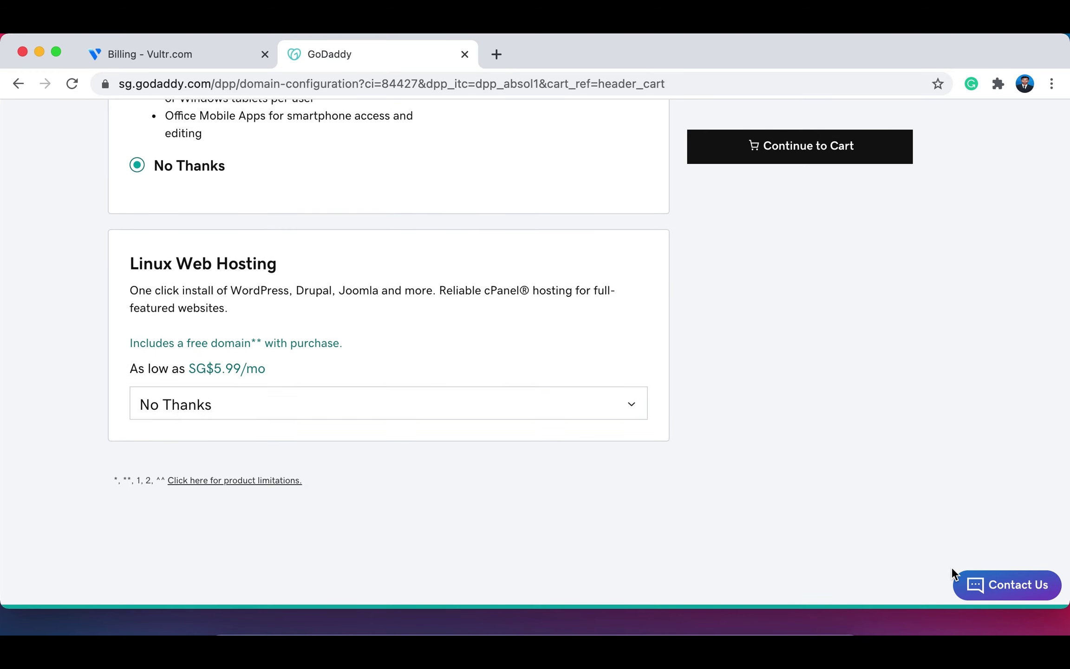
pyautogui.scroll(-1, 889, 460)
pyautogui.click(814, 162)
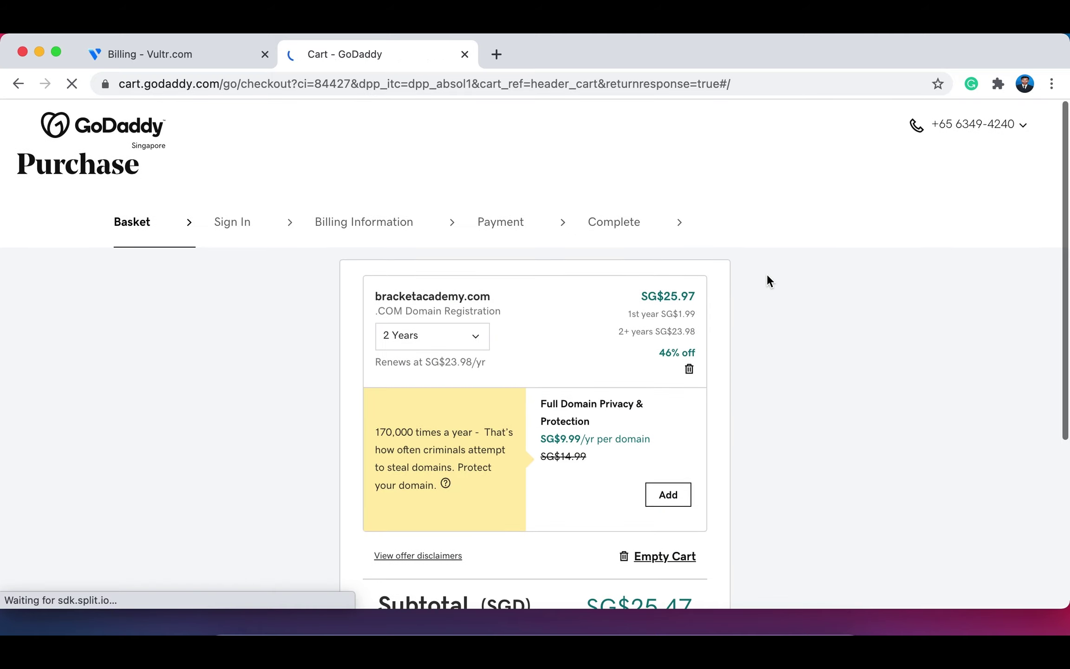
# Set the bracketacademy.com registration term to 1 Year and proceed to checkout
pyautogui.click(465, 341)
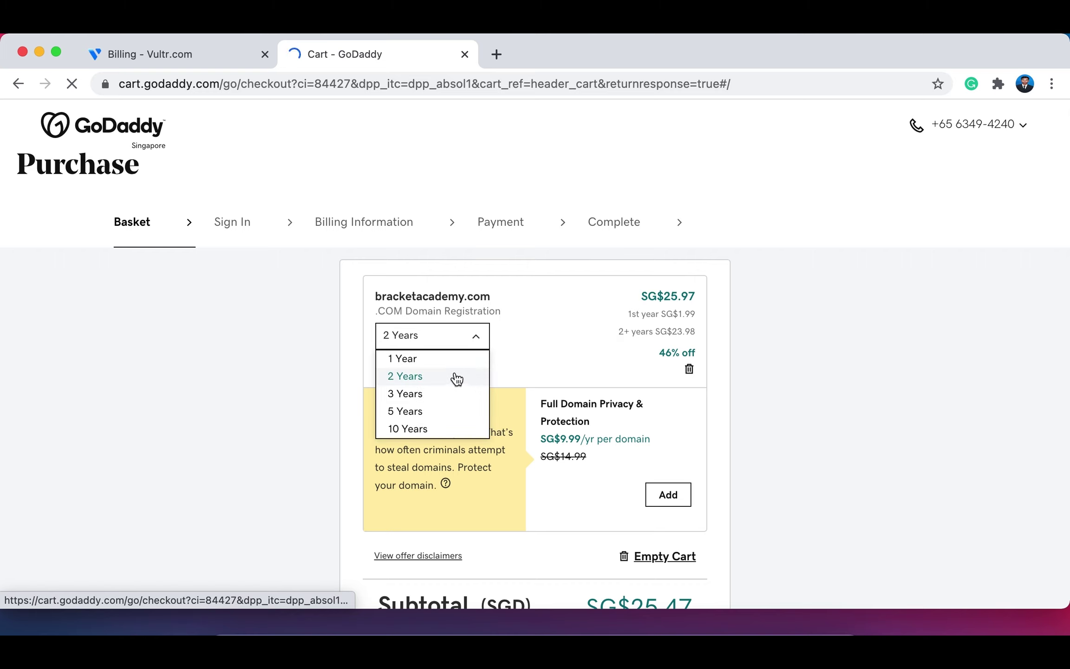
pyautogui.click(442, 362)
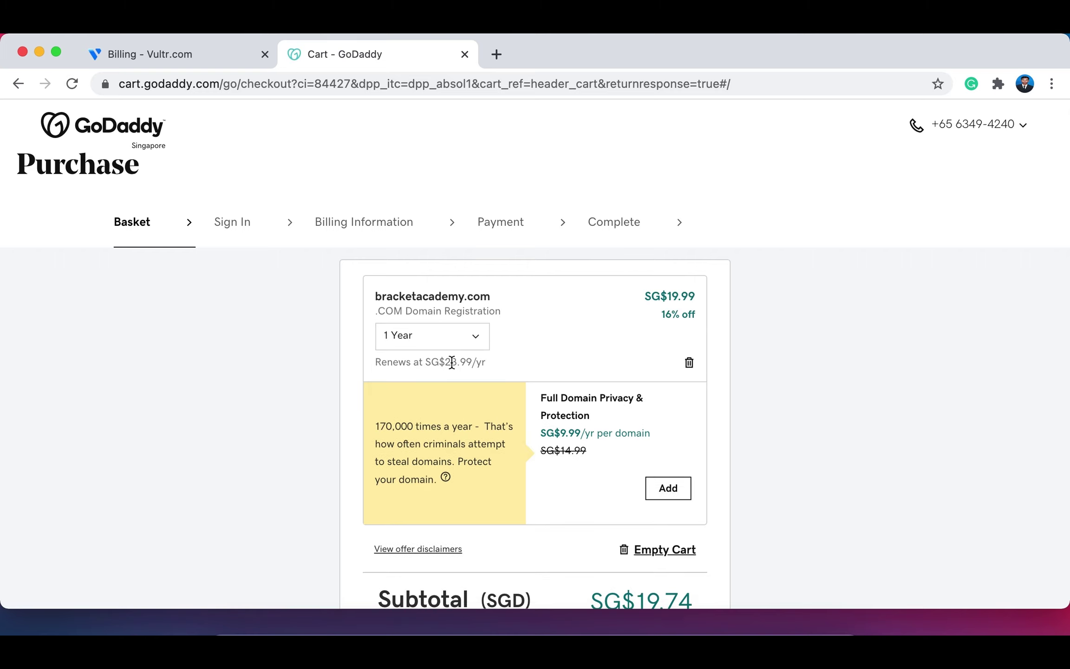
pyautogui.scroll(-5, 469, 372)
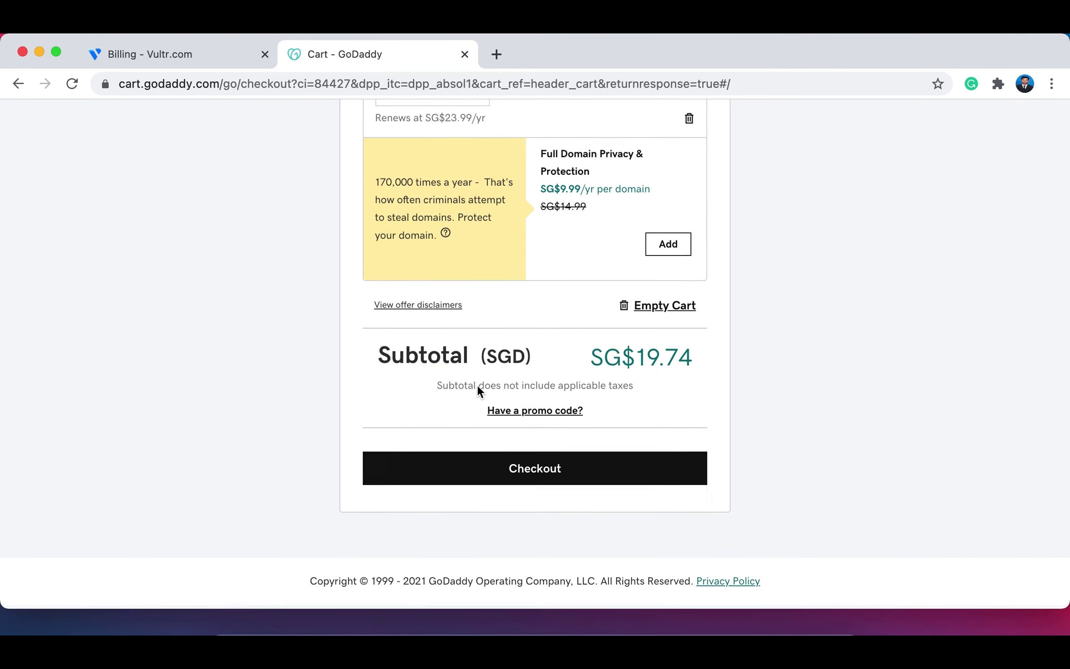
pyautogui.click(556, 483)
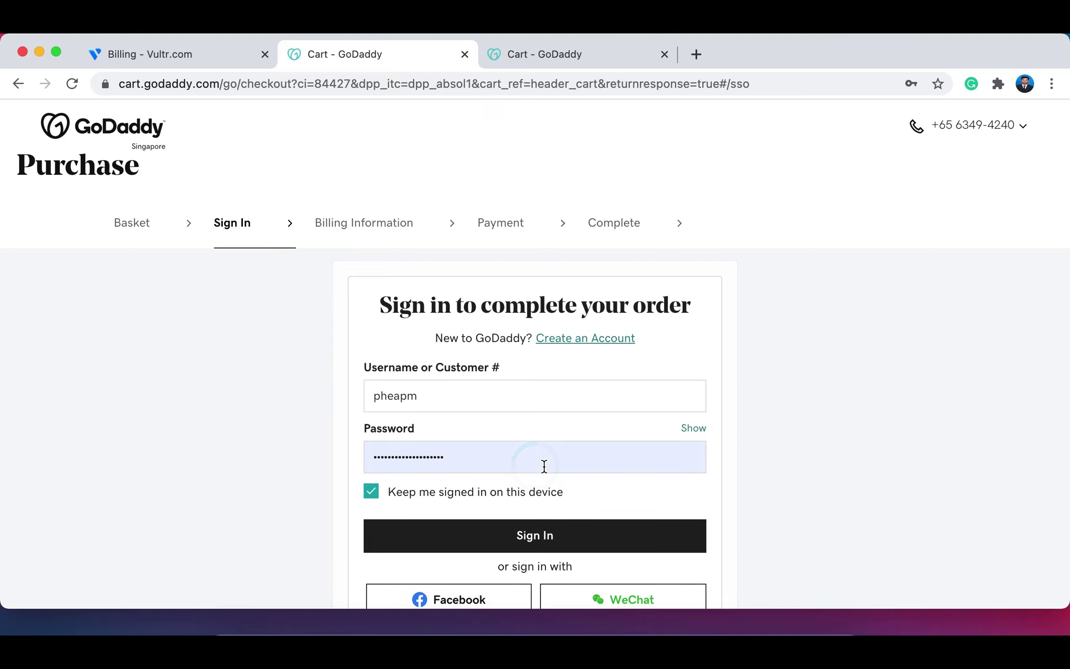
# Sign in to the existing account with the prefilled credentials to continue the order
pyautogui.scroll(-3, 567, 390)
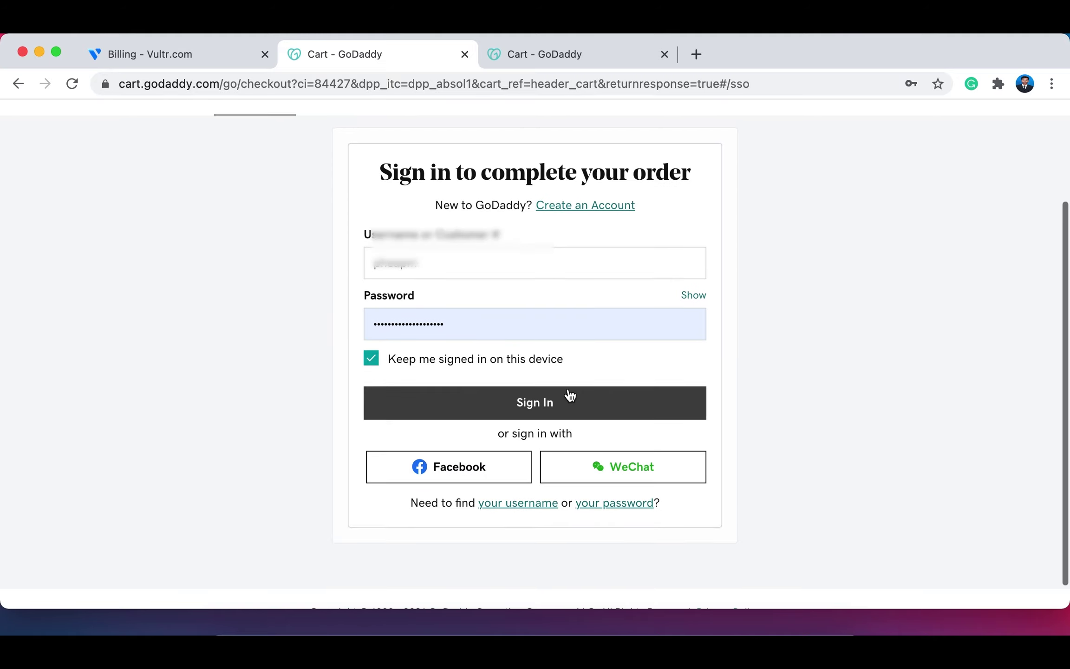
pyautogui.scroll(-1, 570, 394)
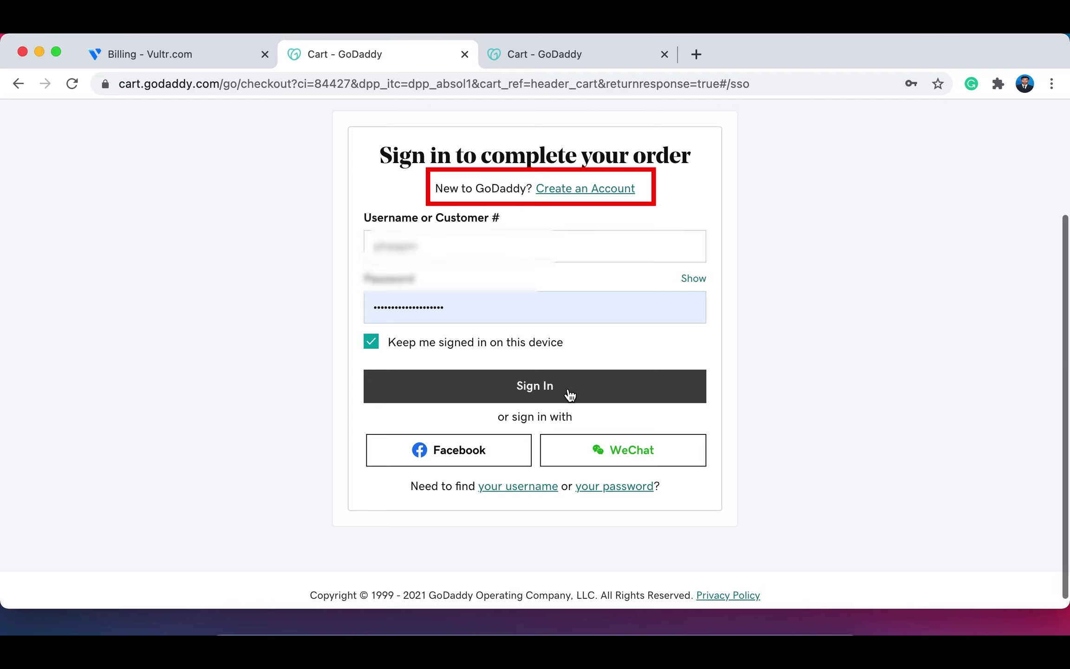
pyautogui.click(569, 394)
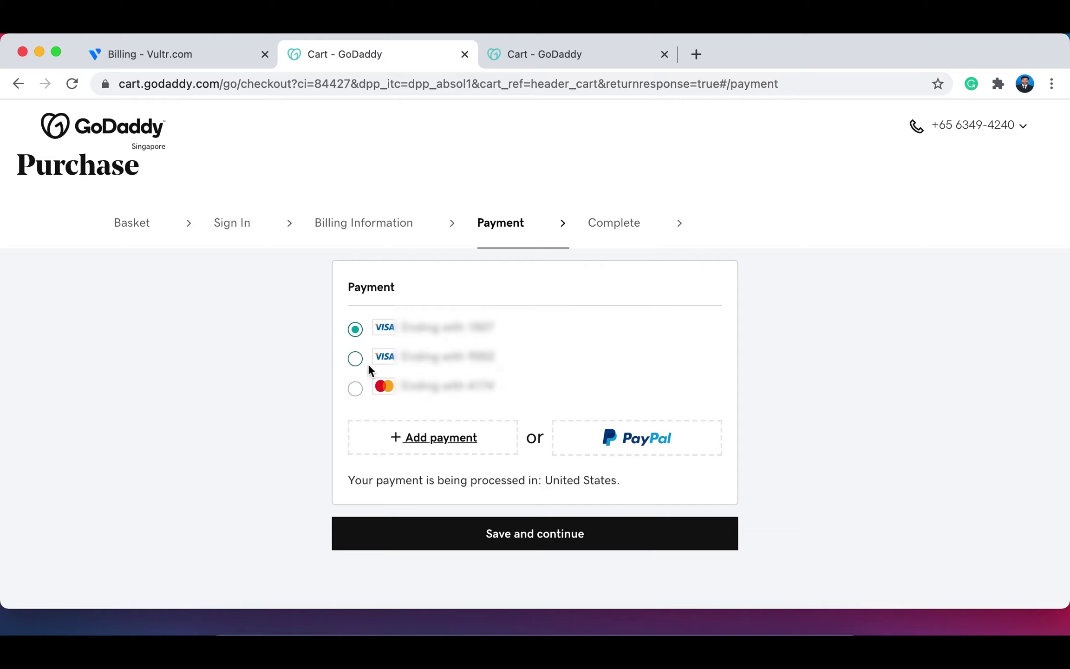
# Choose the second saved Visa card as the payment method and complete the domain purchase
pyautogui.click(355, 358)
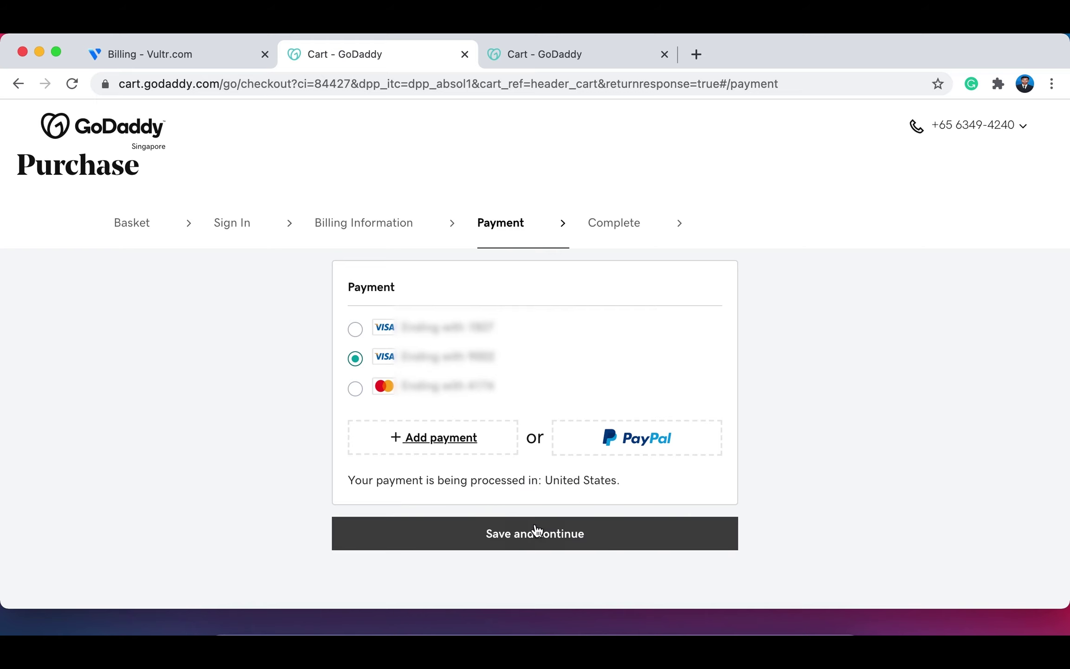
pyautogui.click(542, 539)
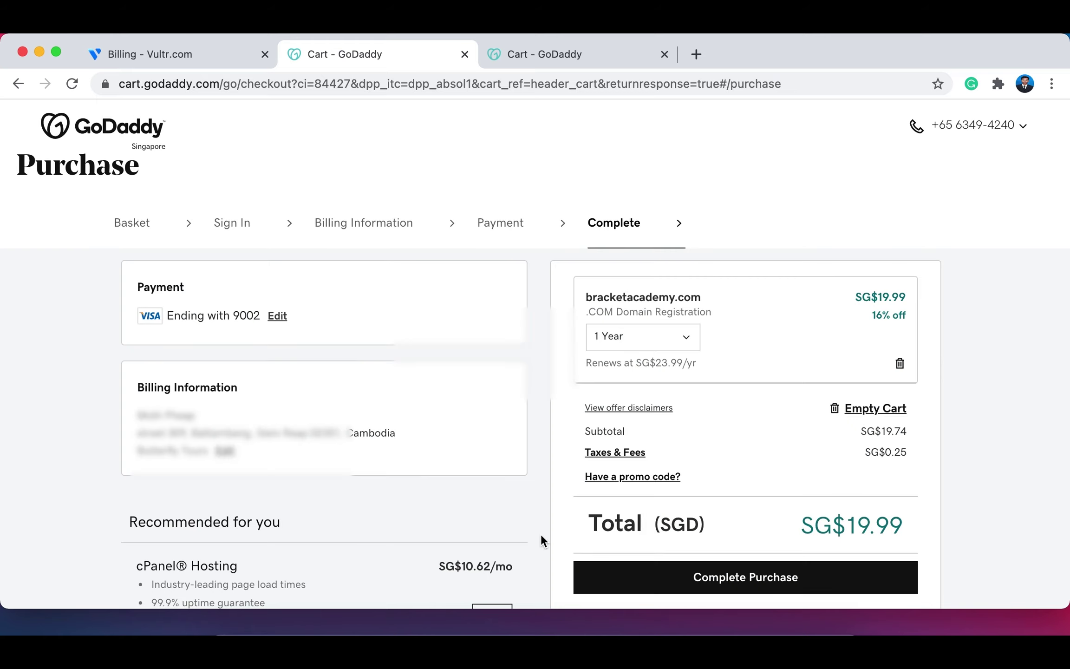
pyautogui.scroll(-3, 588, 447)
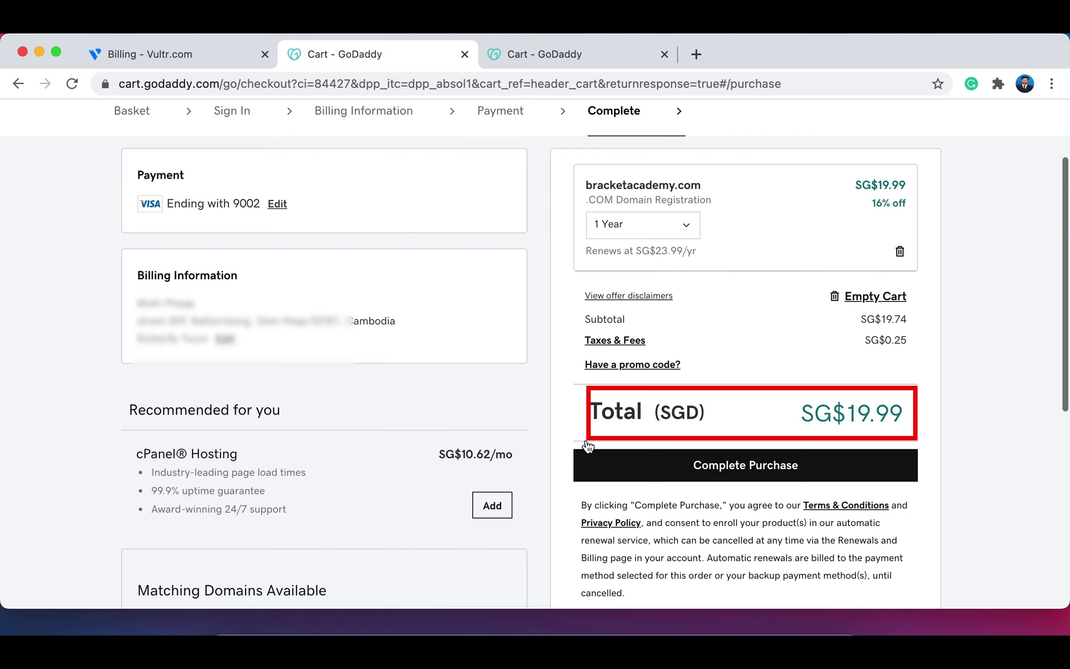
pyautogui.click(739, 469)
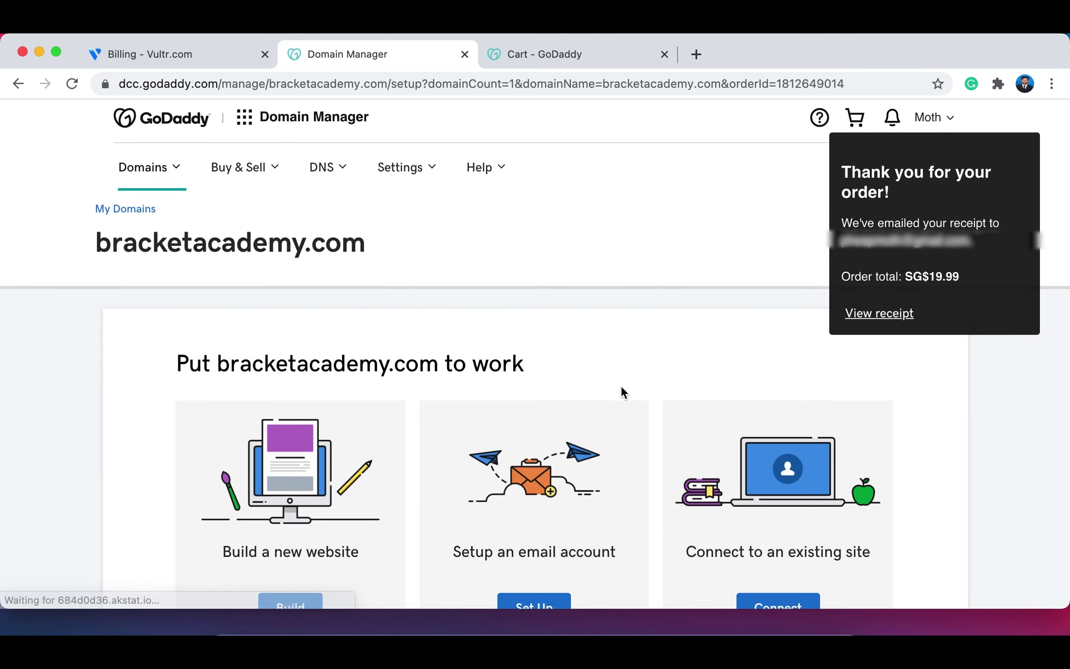
# Review the setup page of the purchased domain and highlight the name bracketacademy.com
pyautogui.scroll(-1, 621, 385)
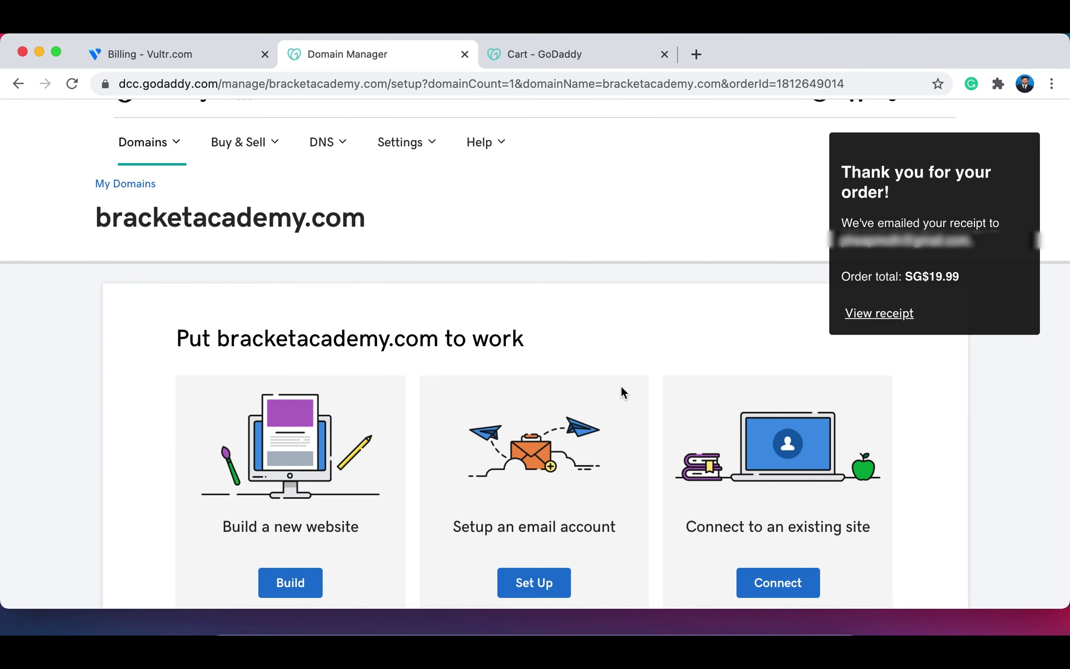
pyautogui.scroll(1, 621, 384)
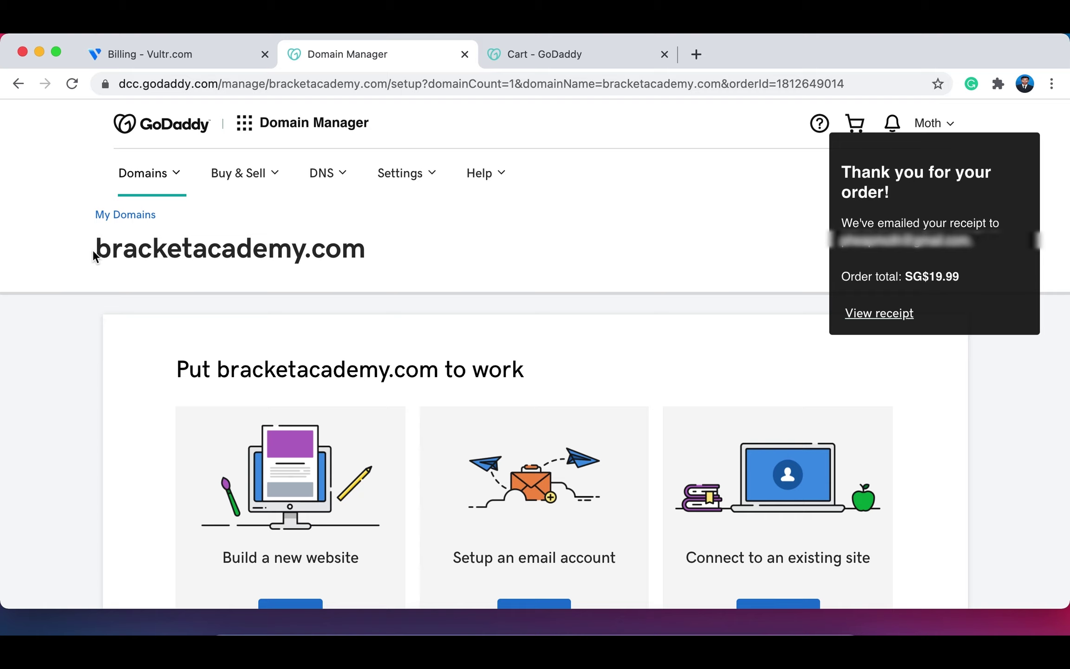
pyautogui.moveTo(94, 252); pyautogui.dragTo(366, 271)
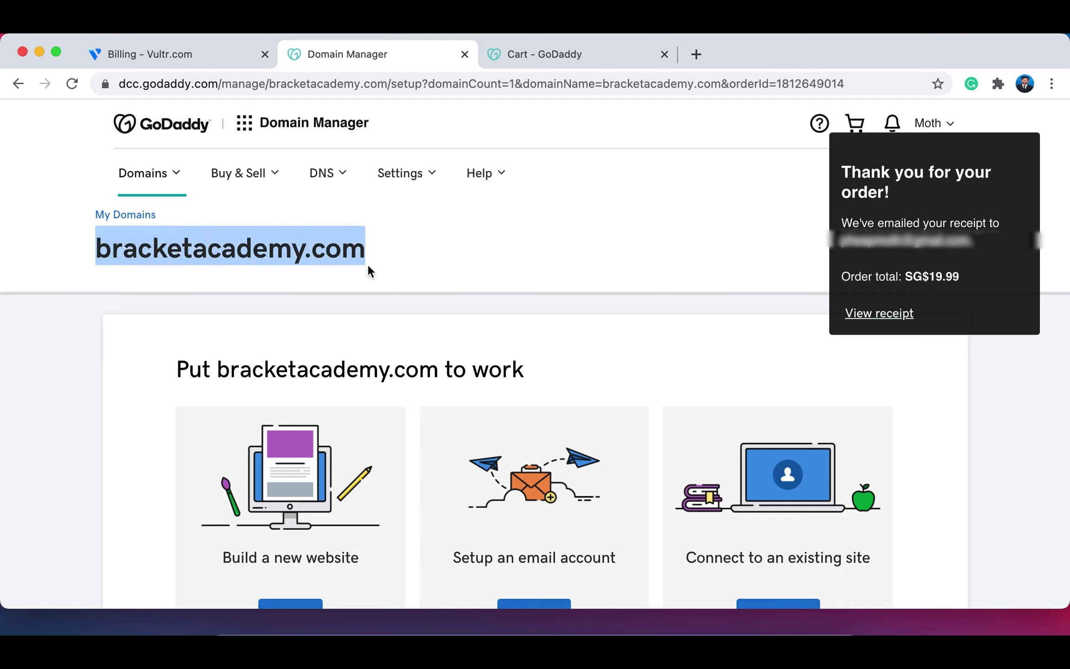
# Switch to Vultr and open the page for deploying a new server instance
pyautogui.click(215, 61)
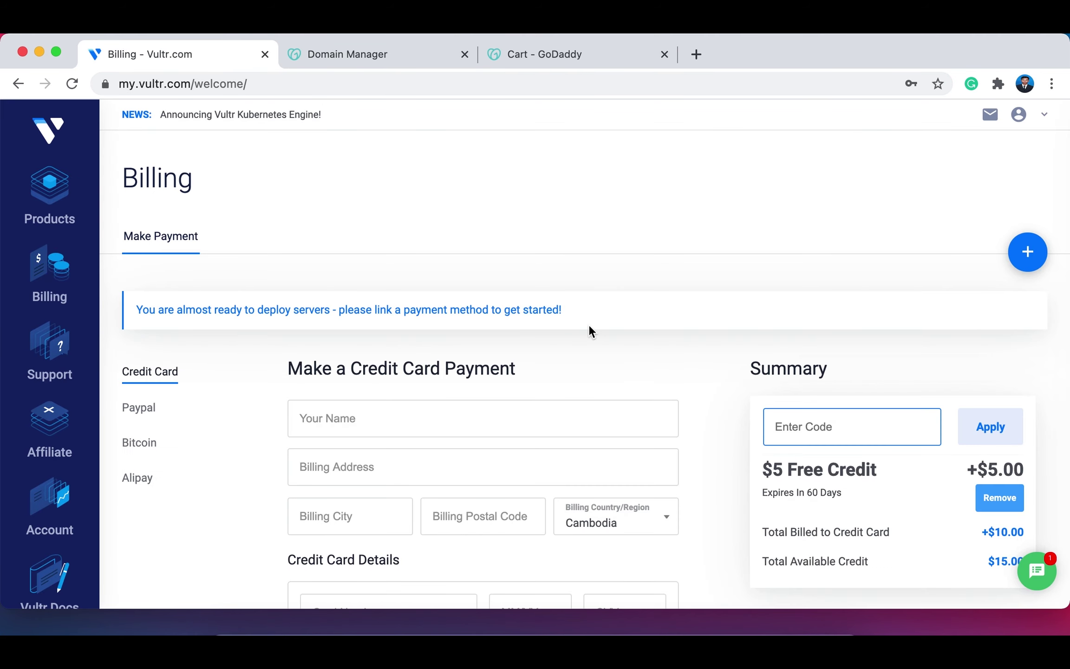
pyautogui.scroll(-2, 590, 331)
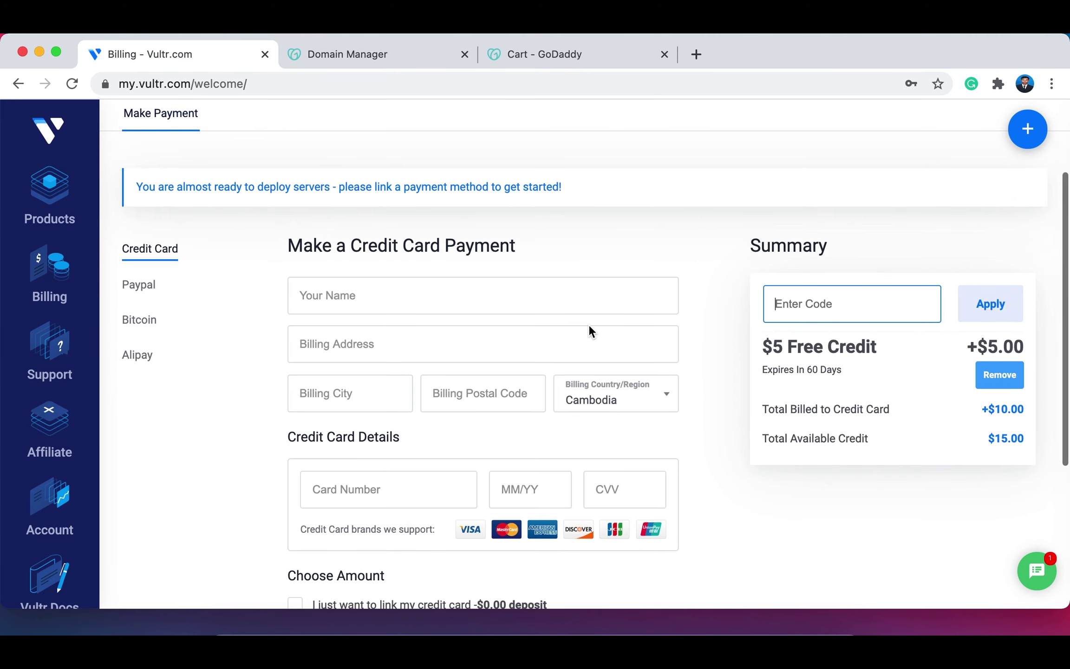
pyautogui.click(55, 207)
pyautogui.click(53, 205)
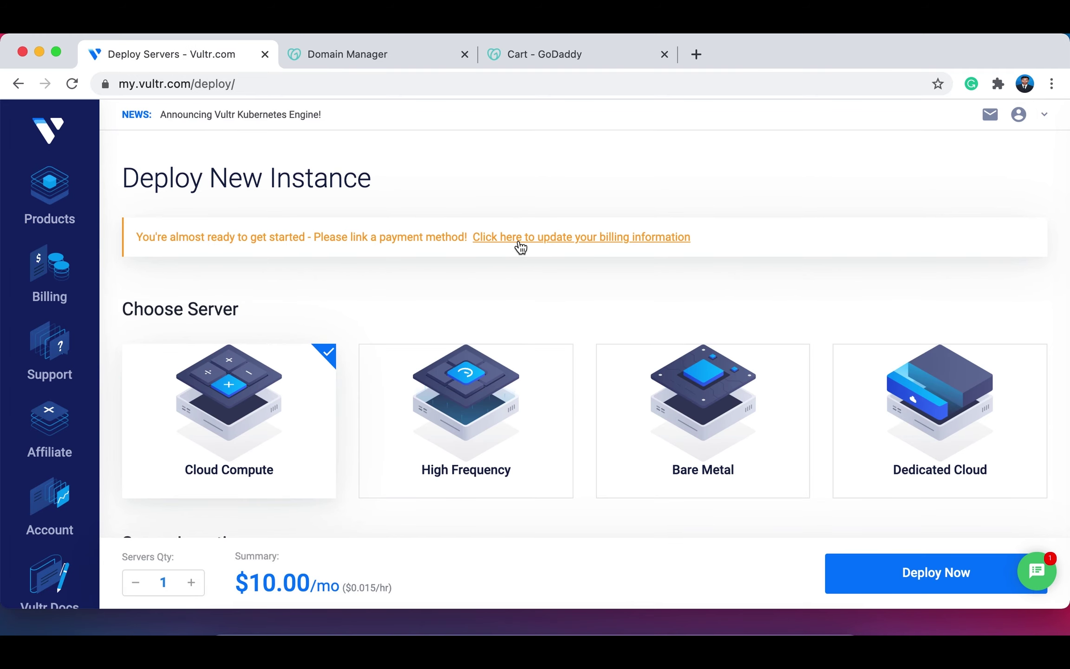
# Choose Singapore as the server location for the new Cloud Compute instance
pyautogui.scroll(-2, 332, 308)
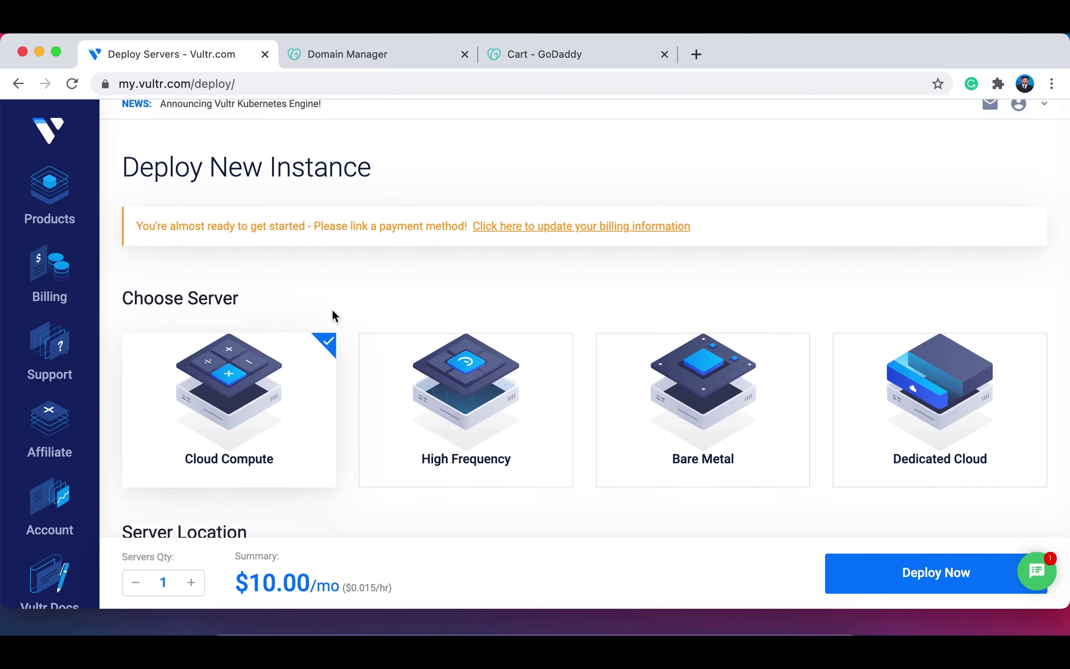
pyautogui.scroll(2, 332, 308)
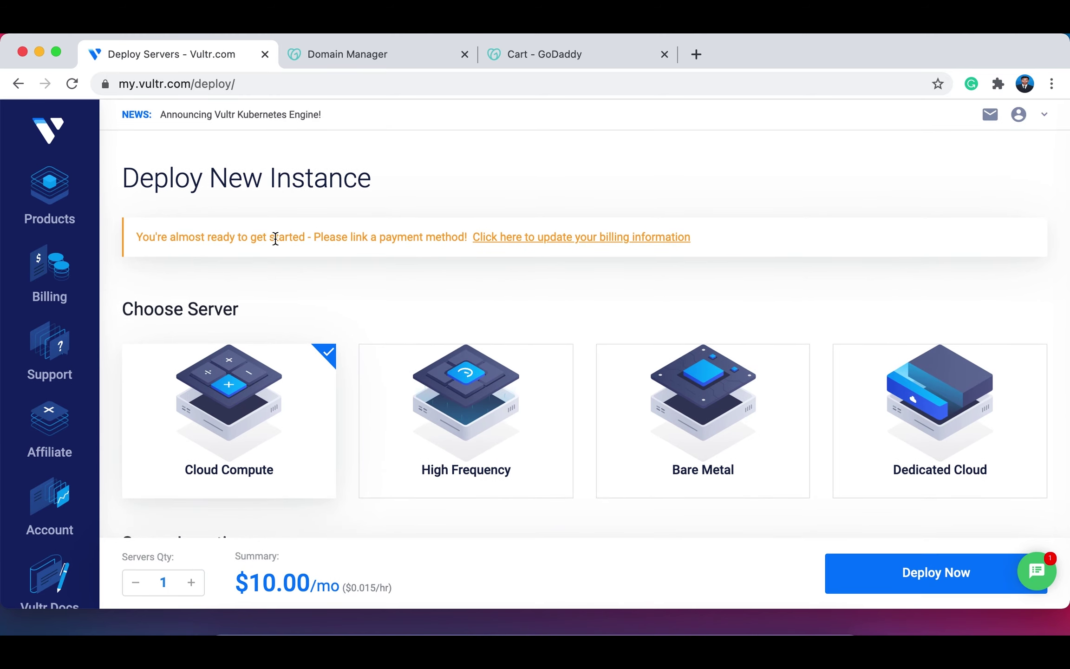
pyautogui.scroll(-5, 374, 357)
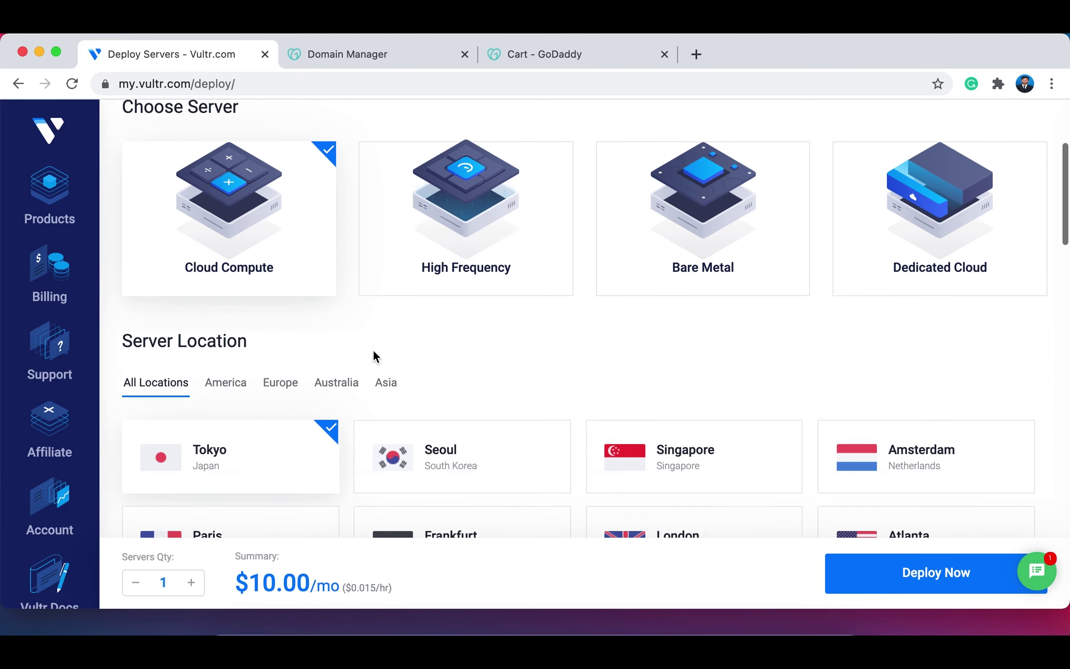
pyautogui.scroll(-4, 375, 357)
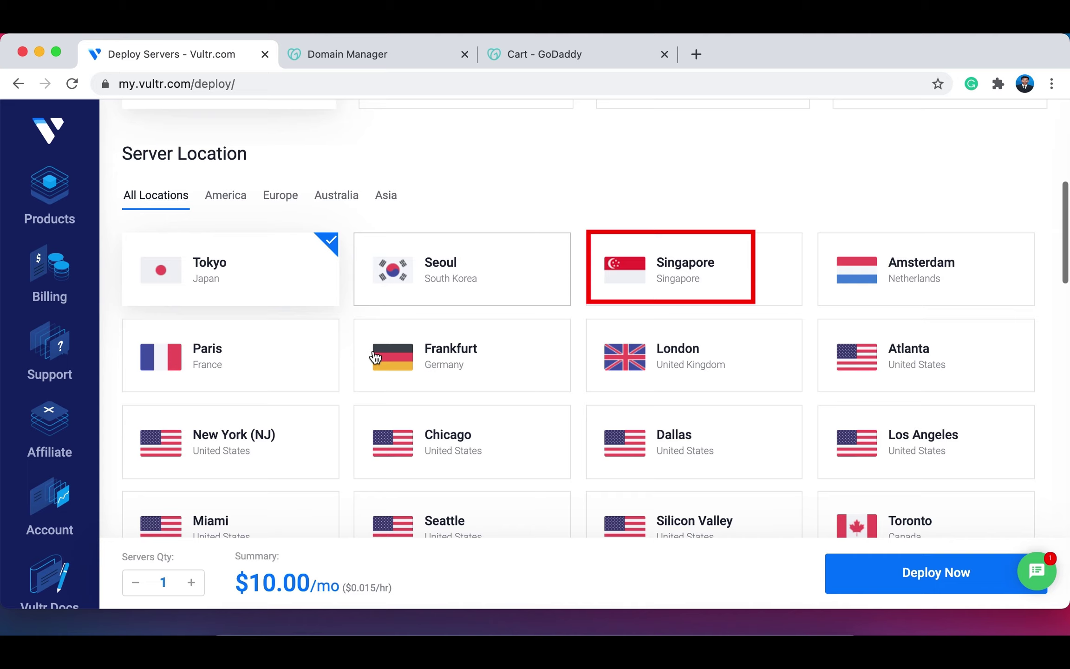
pyautogui.scroll(-1, 676, 268)
pyautogui.click(675, 247)
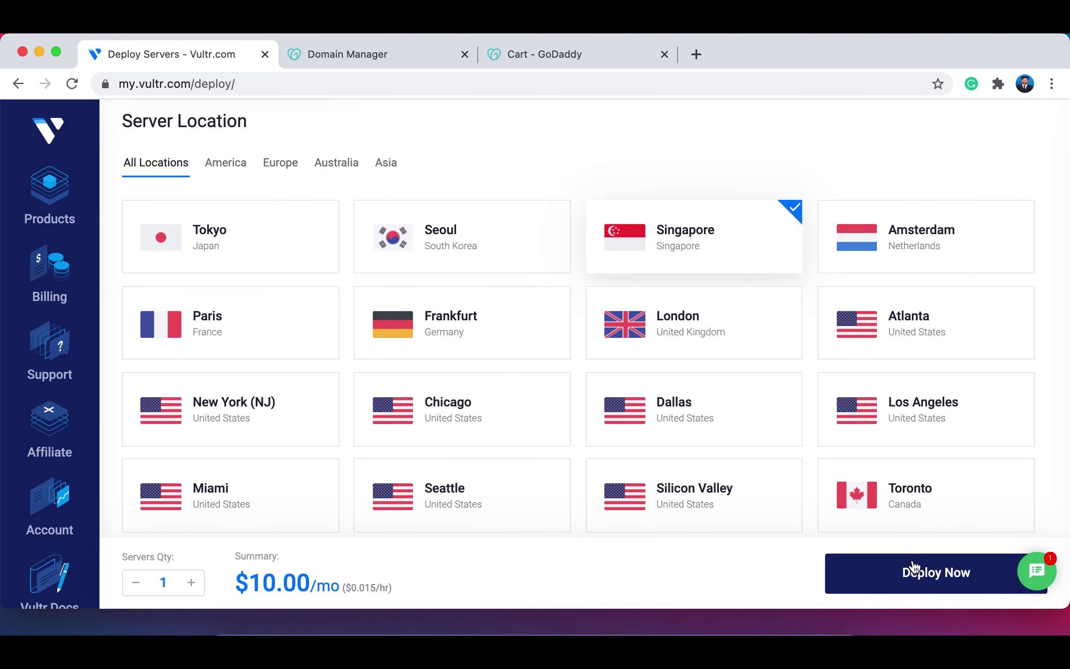
# Choose the WordPress application on Ubuntu 18.04 x64 as the server type
pyautogui.scroll(-10, 530, 497)
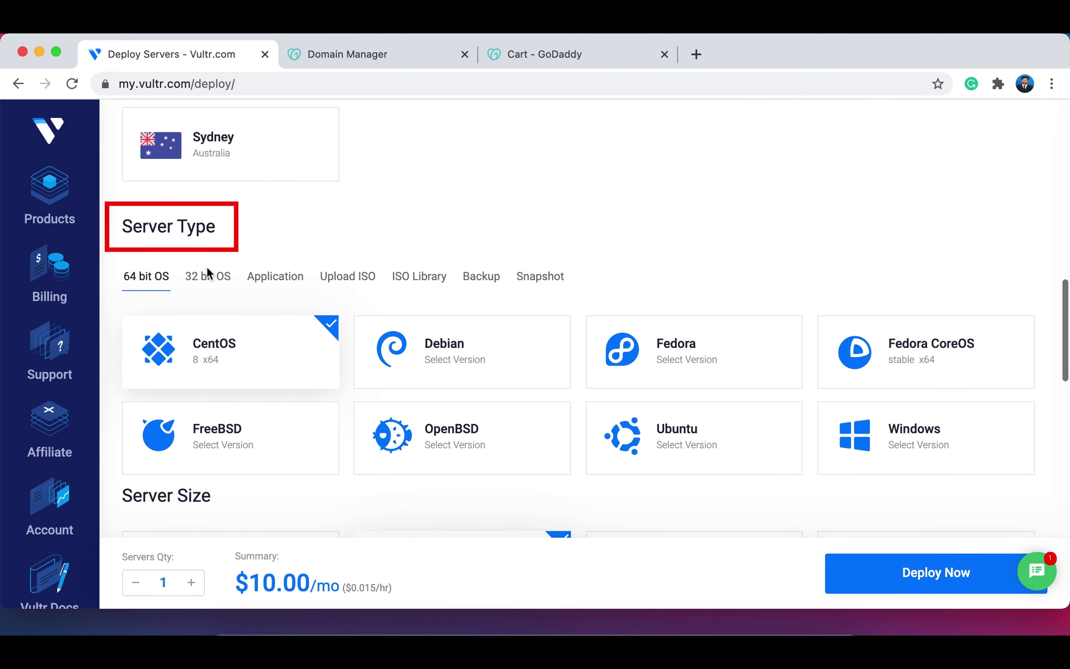
pyautogui.click(274, 276)
pyautogui.scroll(-3, 485, 297)
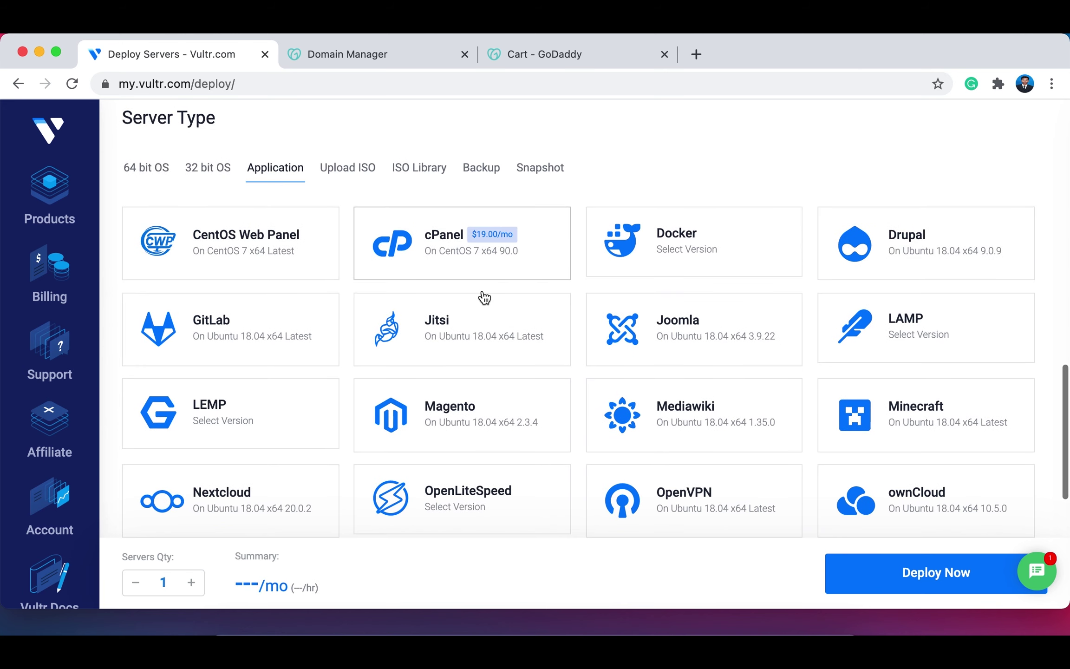
pyautogui.scroll(1, 484, 297)
pyautogui.scroll(-5, 484, 297)
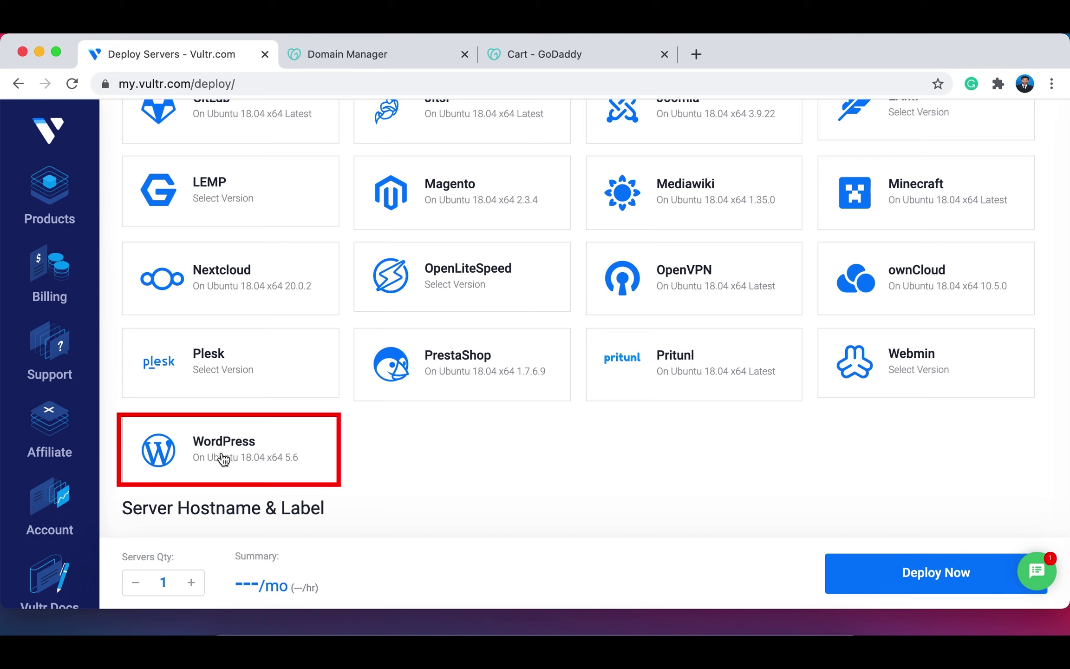
pyautogui.scroll(-2, 223, 458)
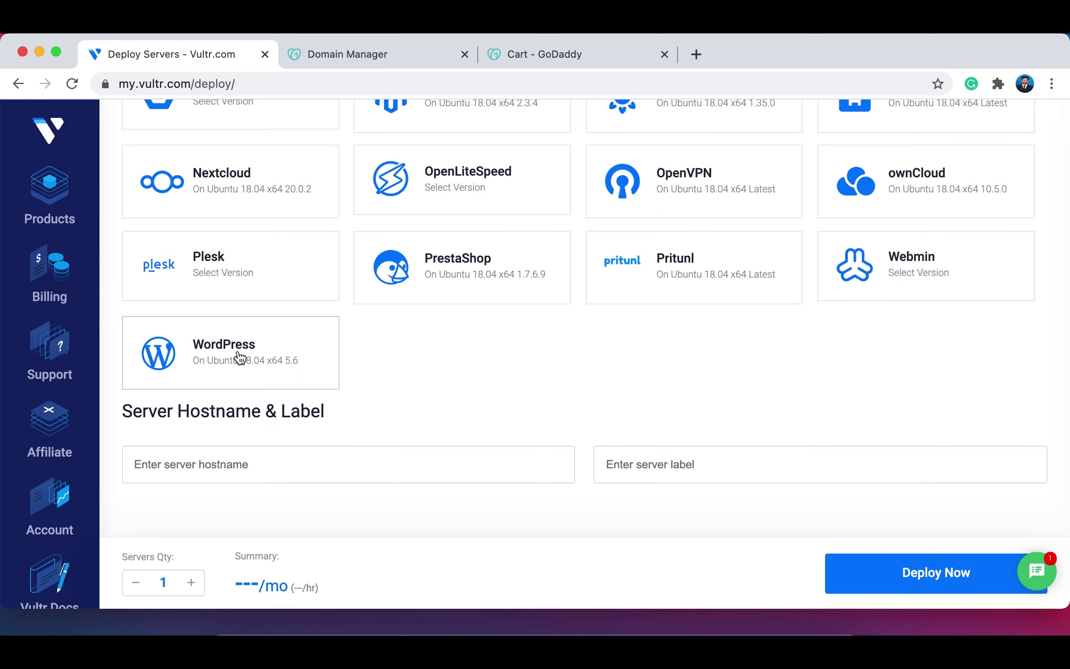
pyautogui.click(240, 358)
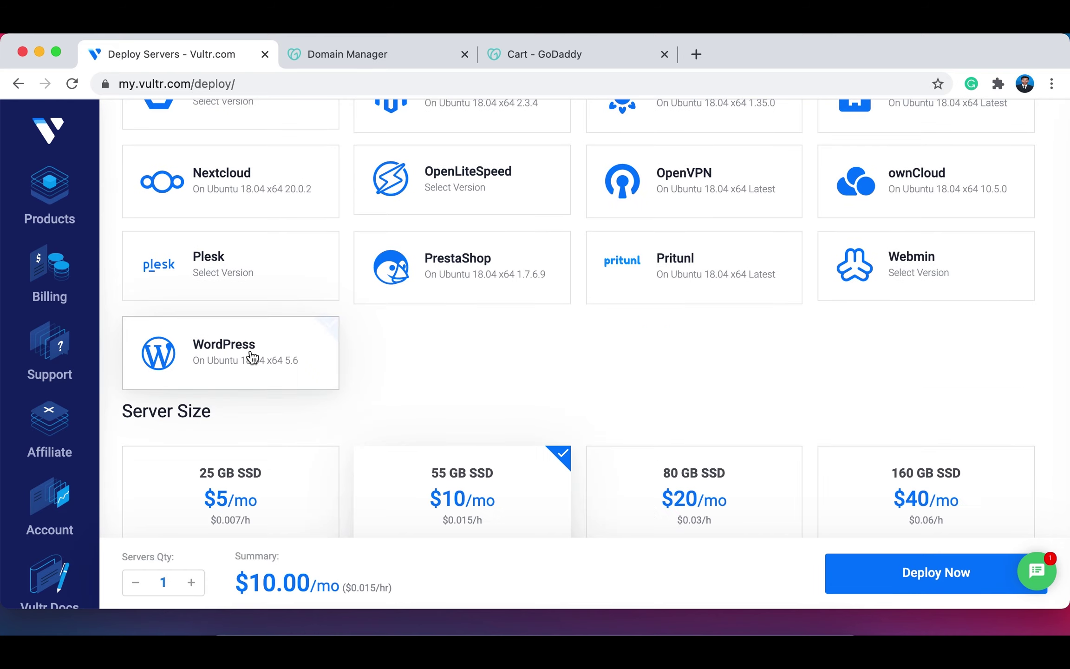
# Choose the 25 GB SSD plan at $5 per month as the server size
pyautogui.scroll(-2, 251, 357)
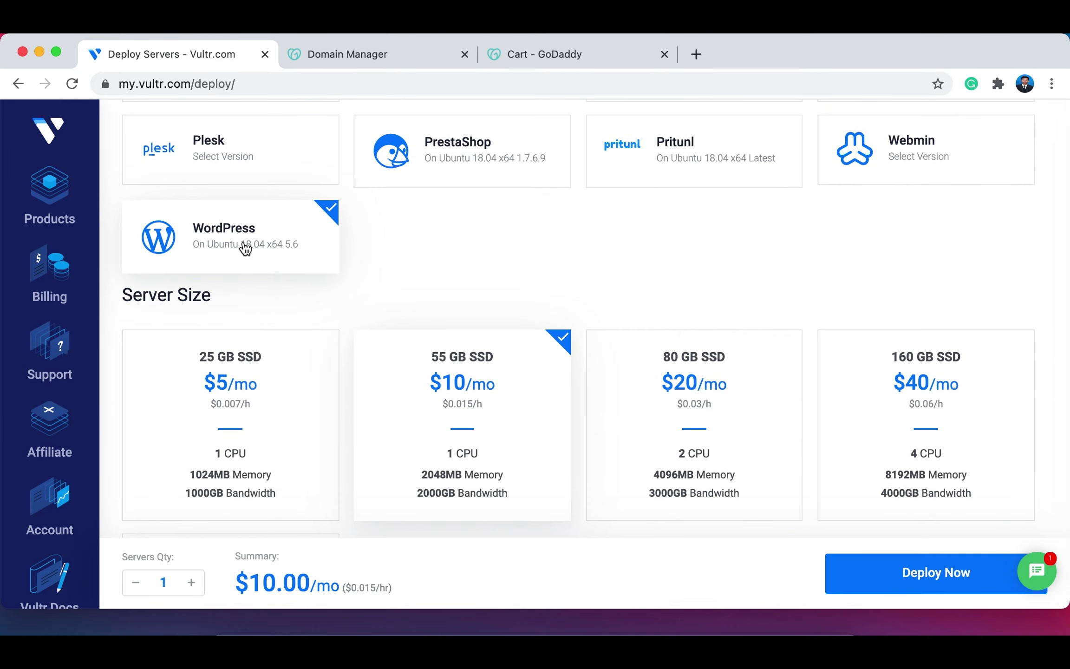
pyautogui.scroll(-2, 243, 246)
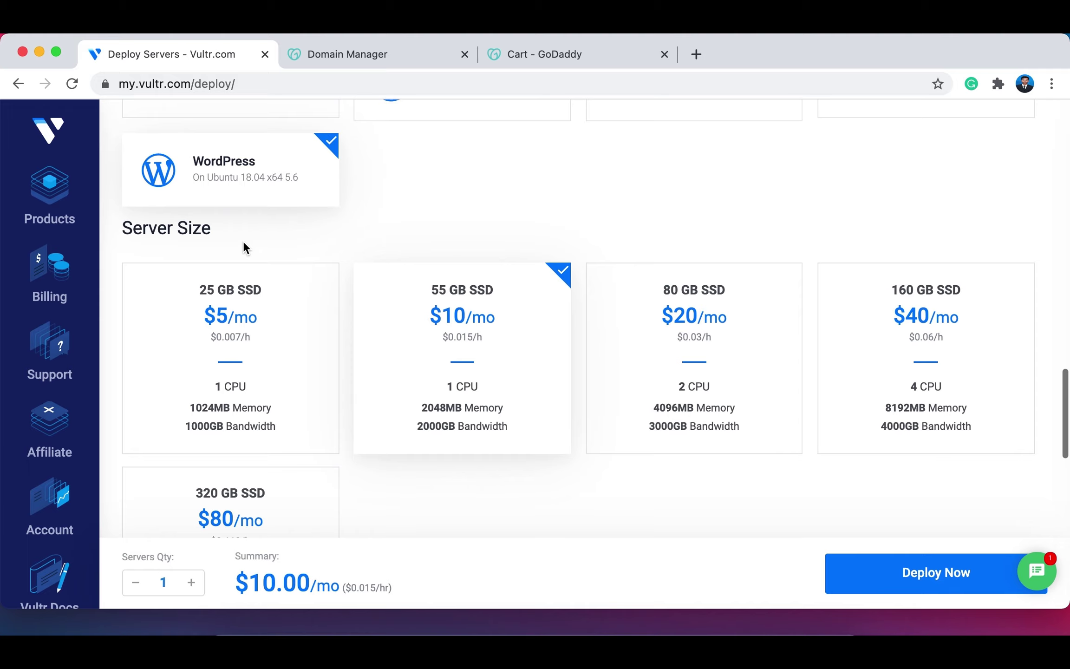
pyautogui.scroll(-2, 243, 248)
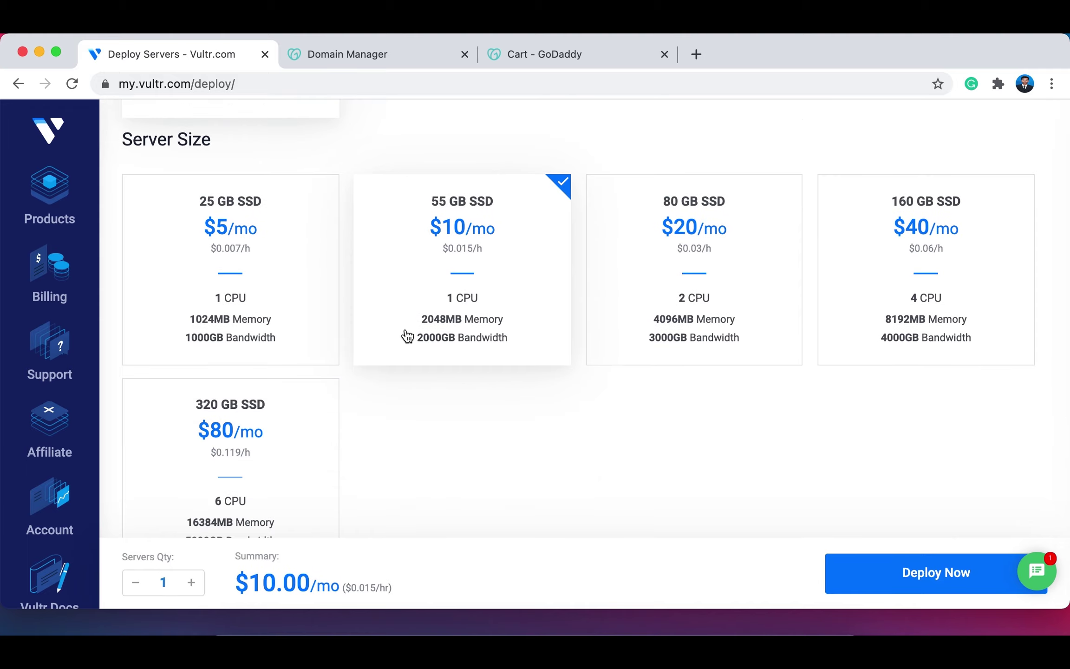
pyautogui.click(237, 310)
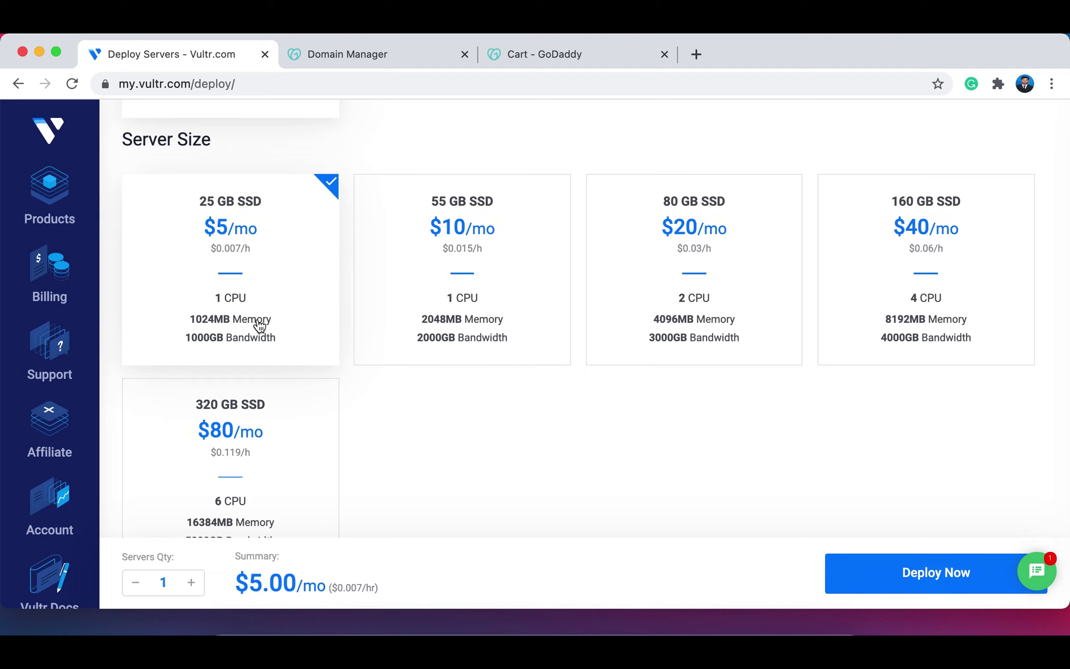
# Set the server hostname to bracketacademy.com, leave the additional features disabled, and deploy the server
pyautogui.scroll(-6, 301, 371)
pyautogui.scroll(-1, 302, 377)
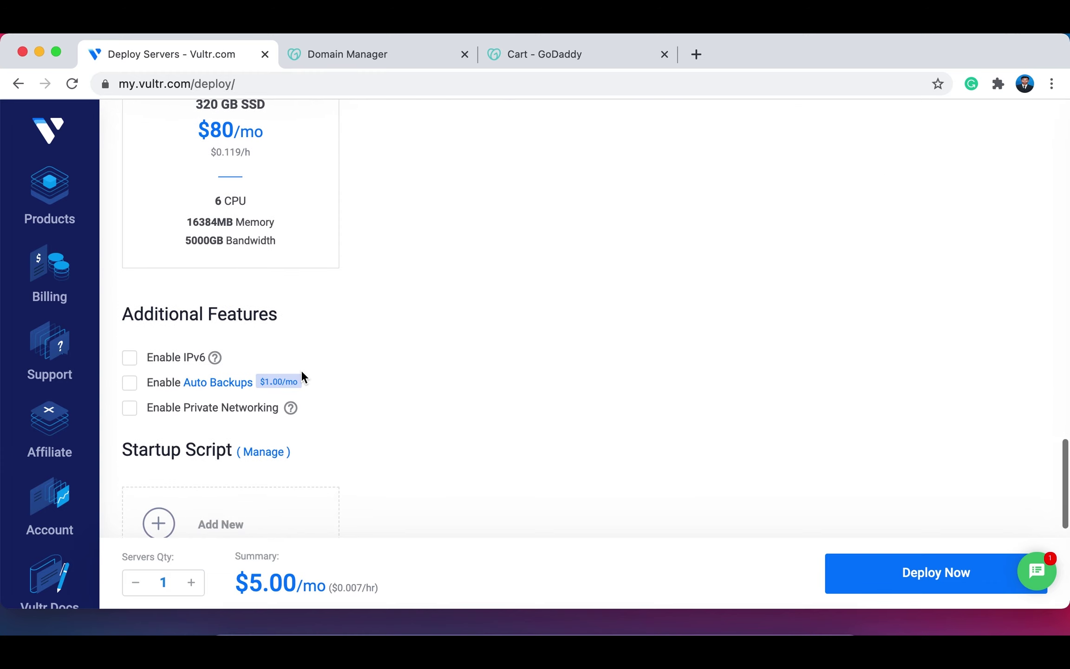
pyautogui.scroll(2, 303, 377)
pyautogui.scroll(-4, 303, 376)
pyautogui.scroll(-1, 301, 369)
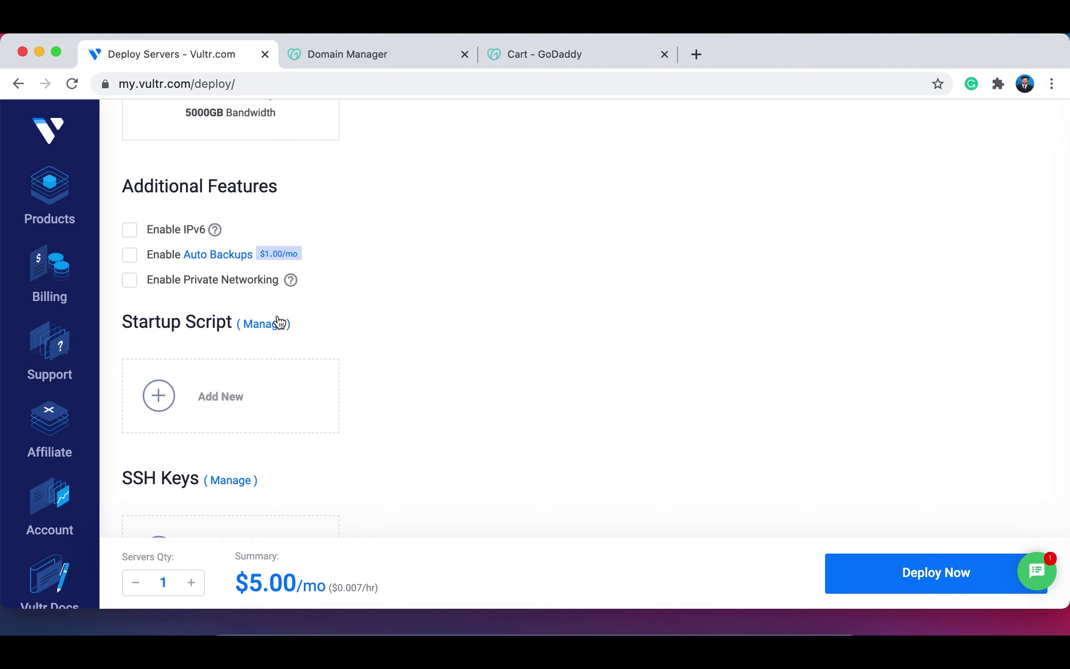
pyautogui.scroll(-5, 279, 320)
pyautogui.scroll(-5, 299, 329)
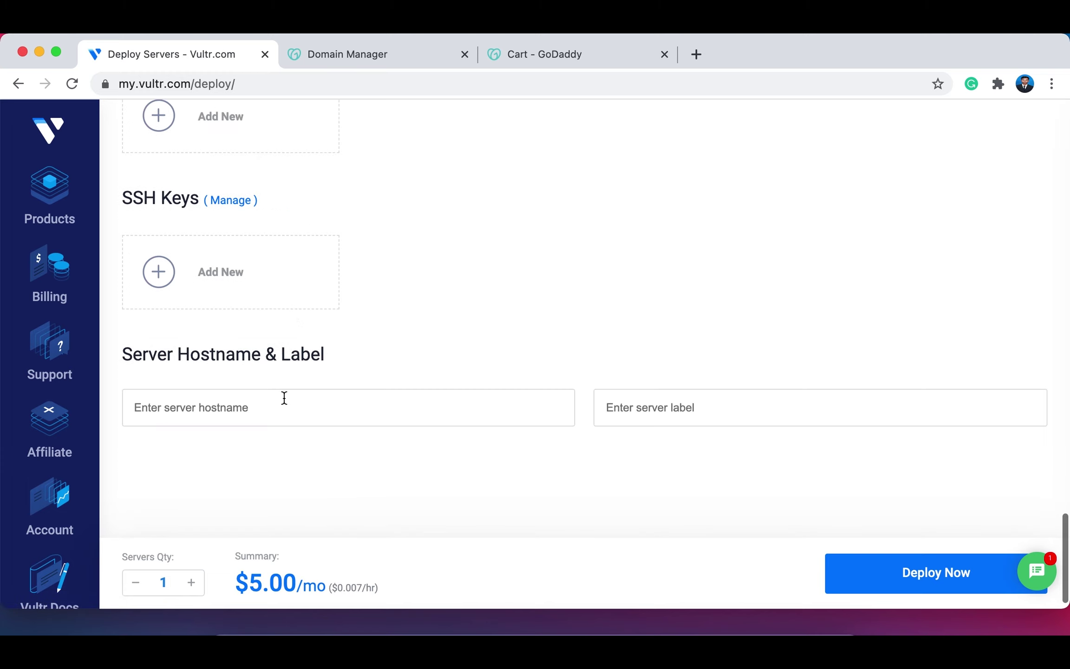
pyautogui.click(293, 398)
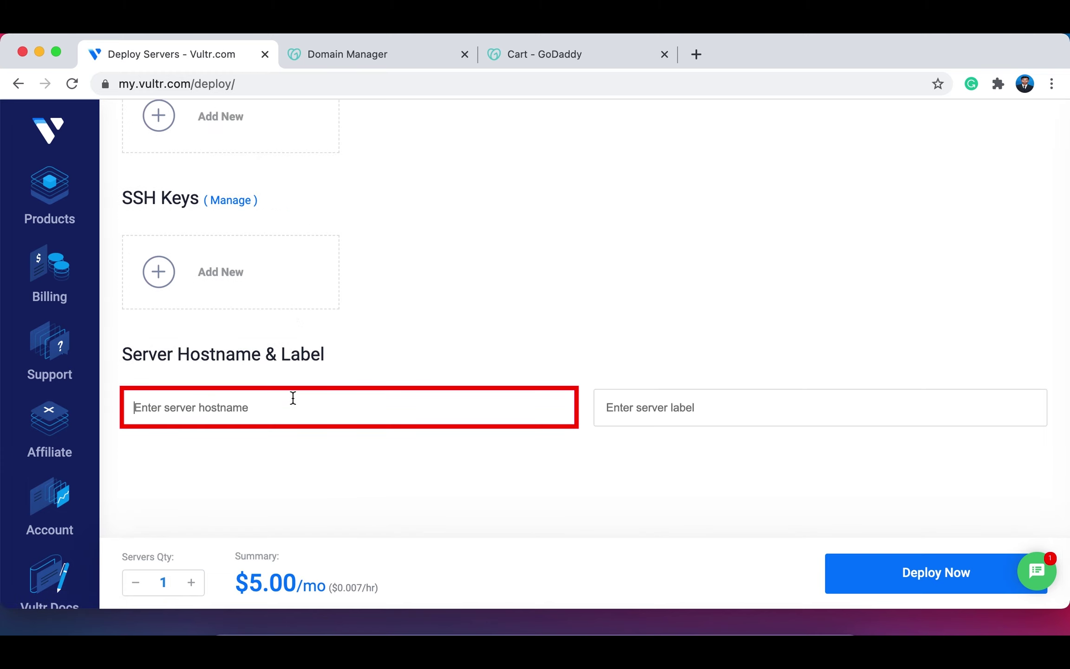
pyautogui.write('bracketacademy.com')
pyautogui.scroll(-1, 636, 505)
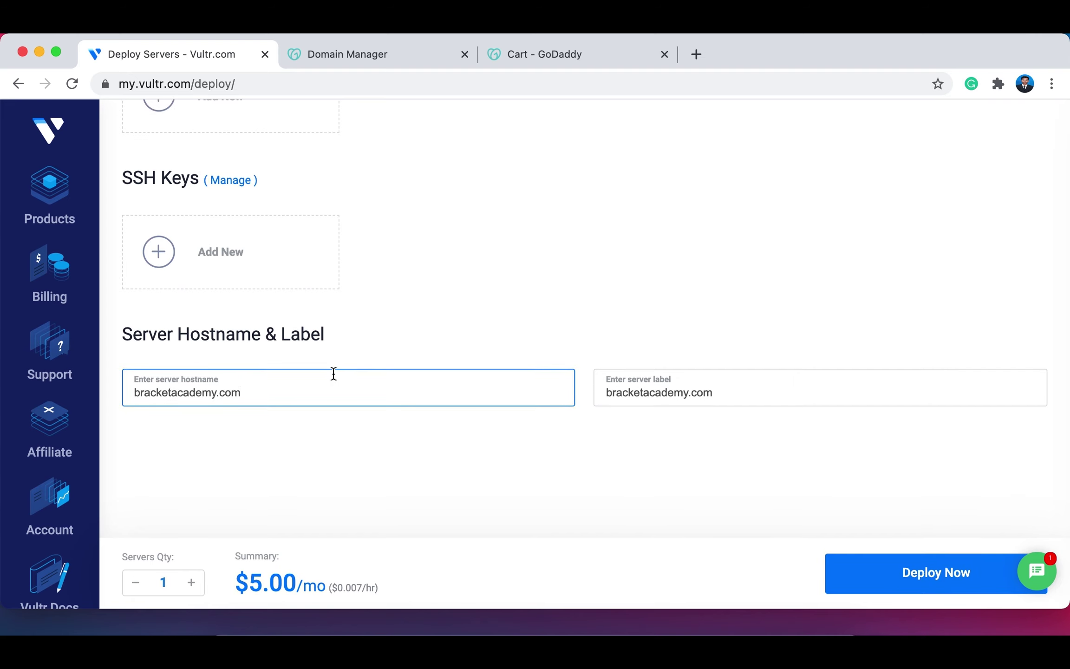
pyautogui.click(916, 573)
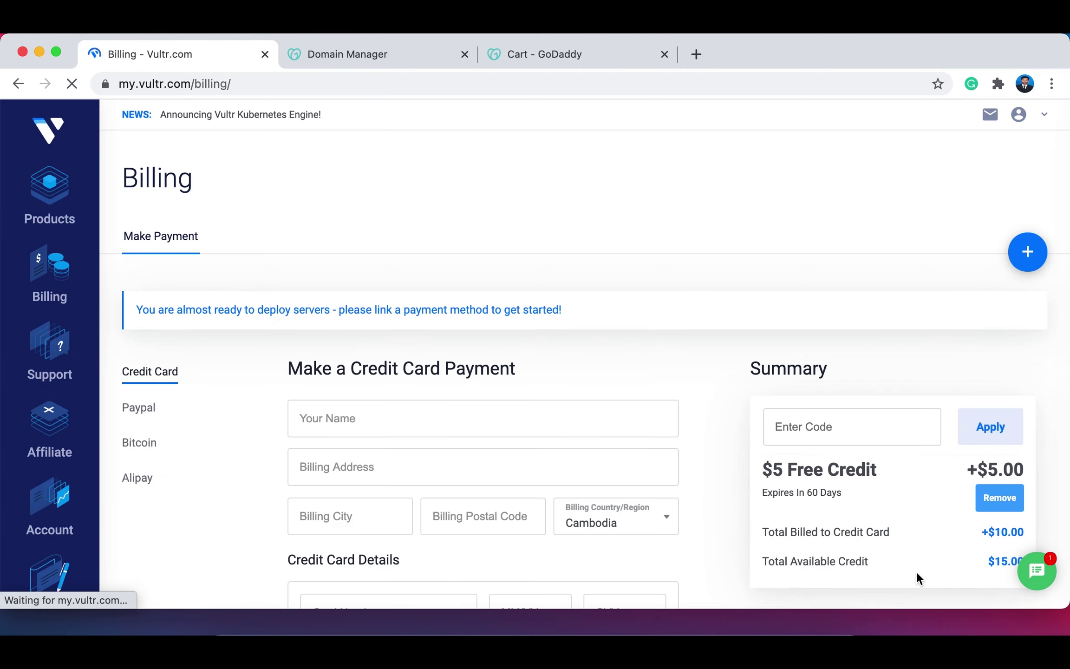
# Fill in the cardholder name, billing address, card number, expiry and CVV, and link the credit card with the $0.00 deposit option
pyautogui.scroll(-2, 614, 400)
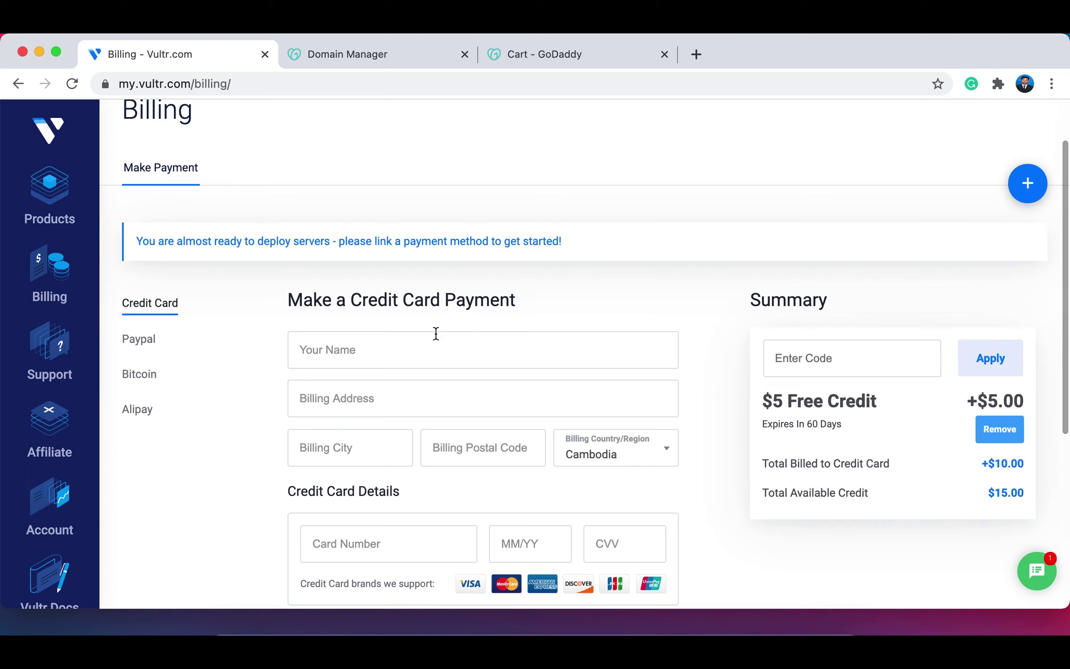
pyautogui.click(439, 351)
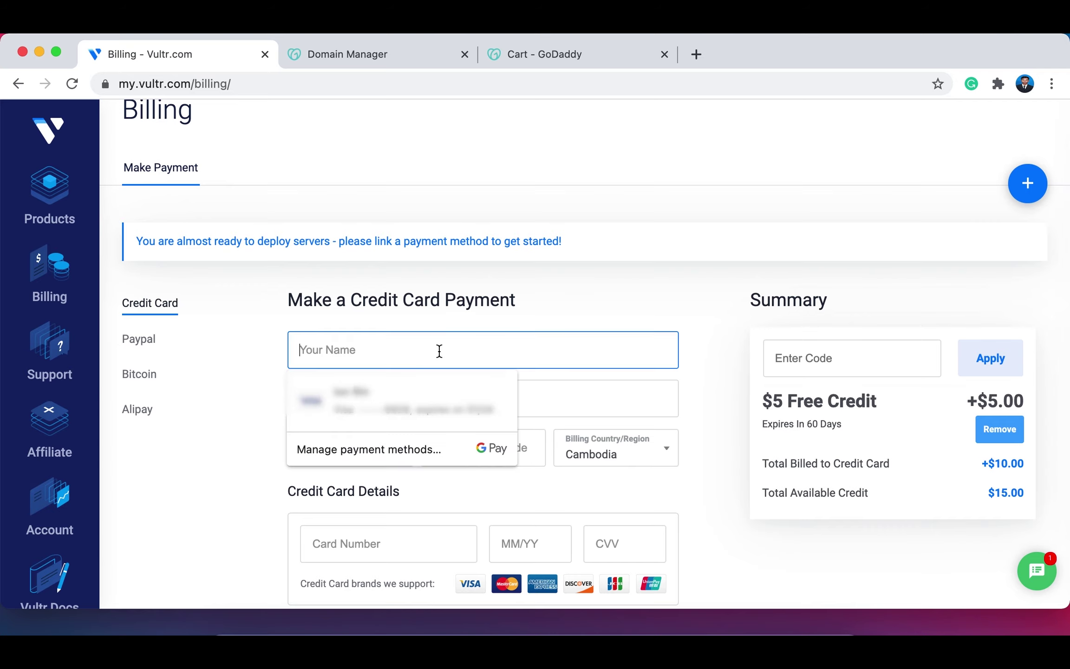
pyautogui.click(616, 291)
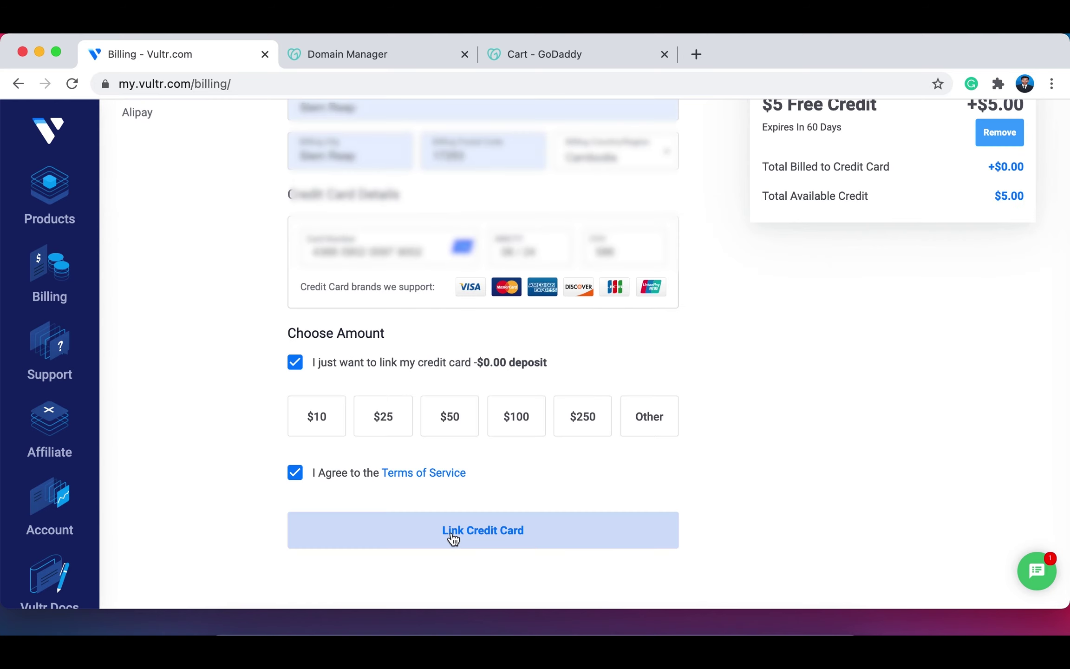
pyautogui.click(463, 538)
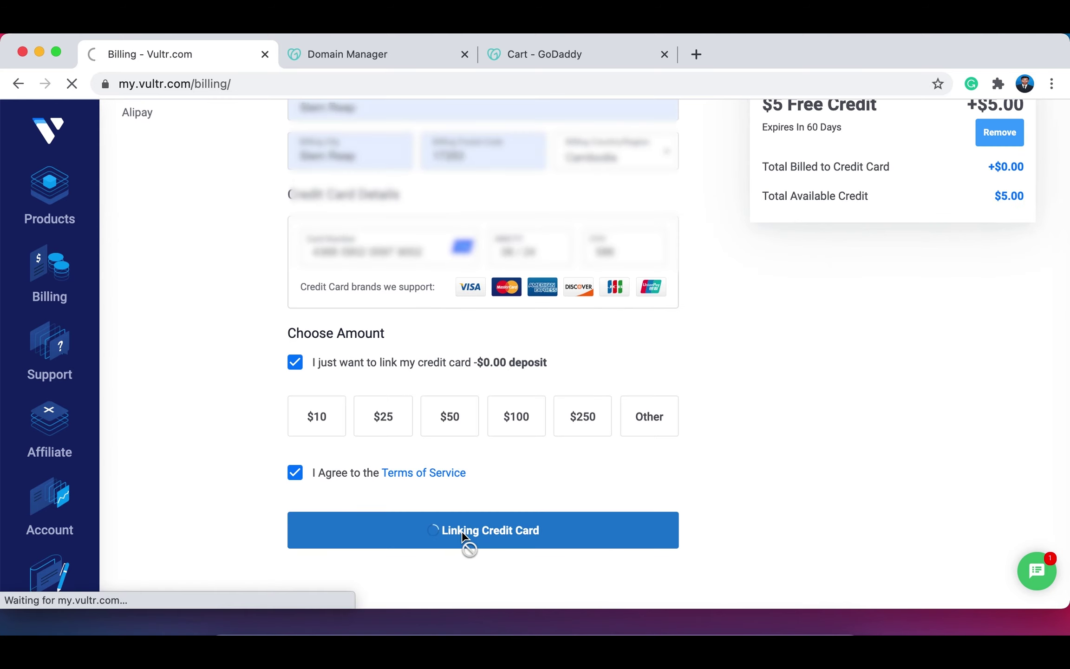
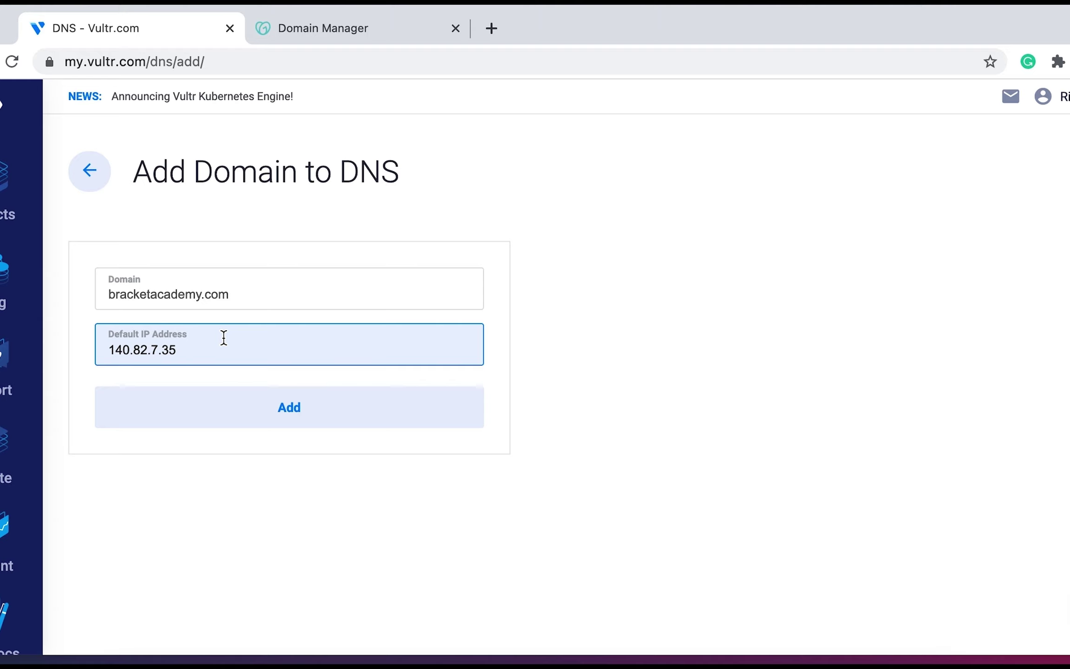
# Add the domain bracketacademy.com with default IP address 140.82.7.35 to the Vultr DNS
pyautogui.click(299, 415)
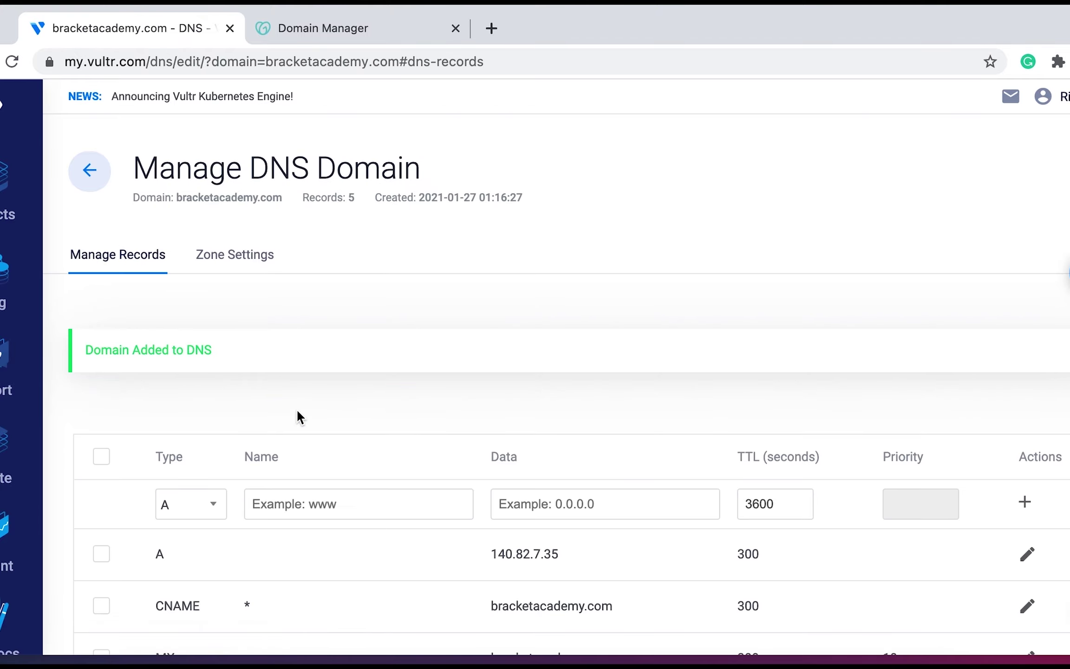
pyautogui.scroll(-5, 388, 487)
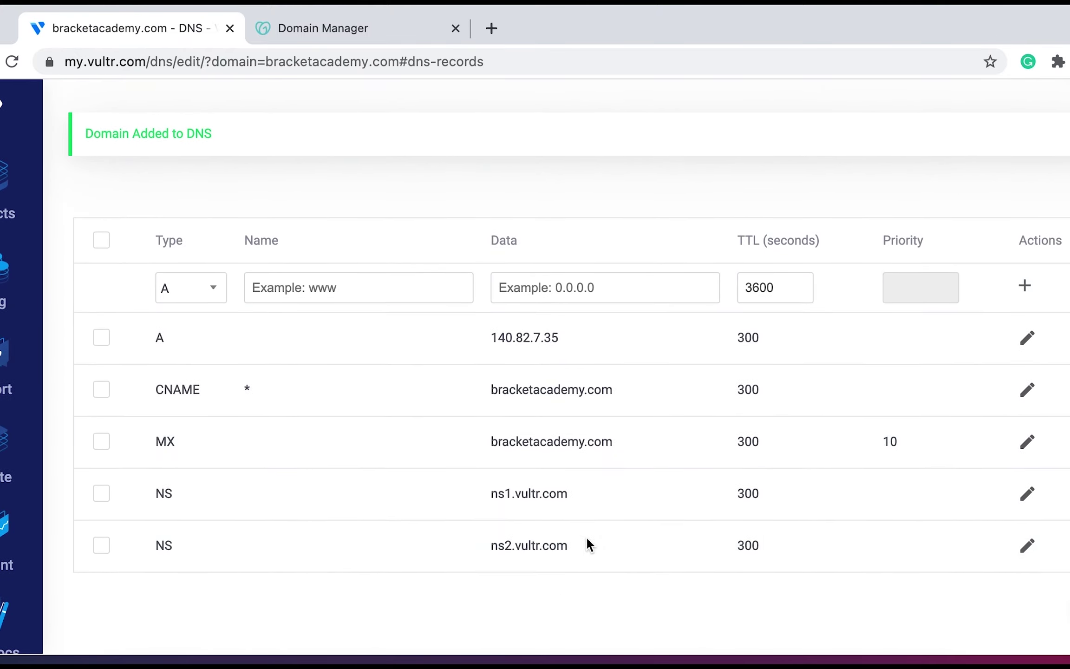
# Highlight the A record's IP address and the name servers ns1.vultr.com and ns2.vultr.com in the DNS records
pyautogui.doubleClick(527, 340)
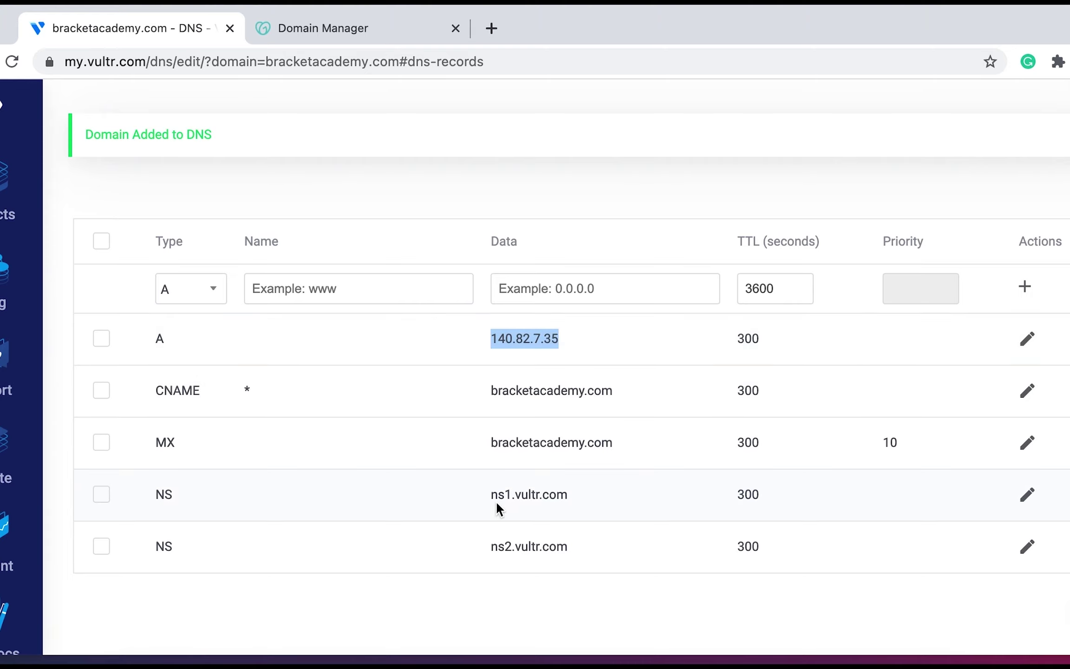
pyautogui.moveTo(477, 495); pyautogui.dragTo(593, 500)
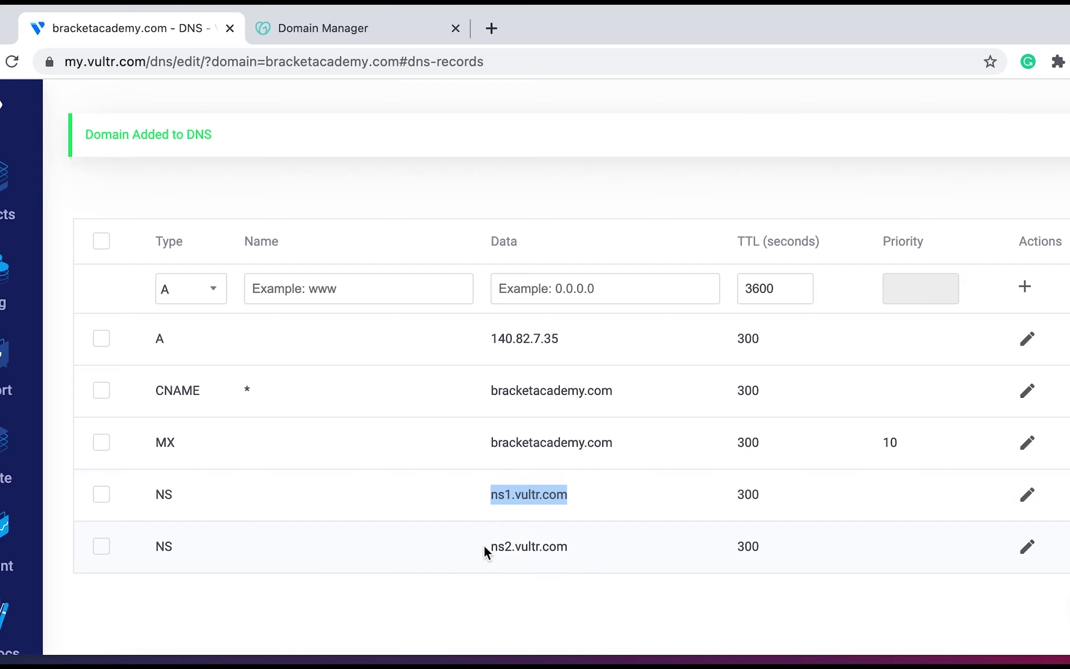
pyautogui.moveTo(485, 551); pyautogui.dragTo(589, 563)
pyautogui.moveTo(472, 486); pyautogui.dragTo(590, 499)
# Switch to the GoDaddy Domain Manager and open the settings of bracketacademy.com
pyautogui.click(310, 29)
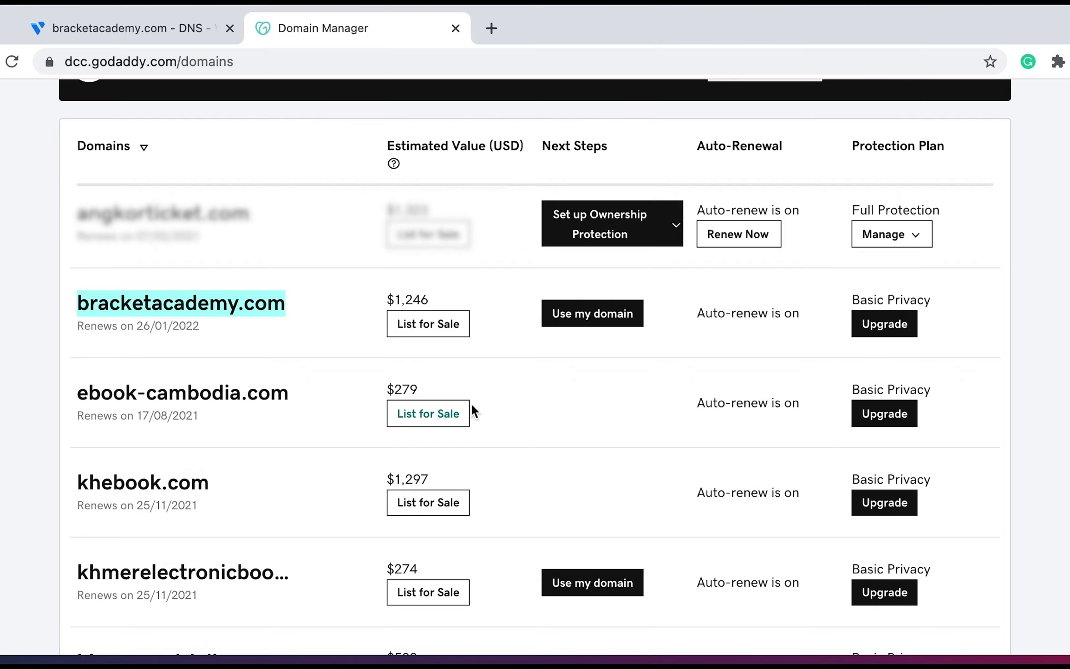
pyautogui.click(360, 329)
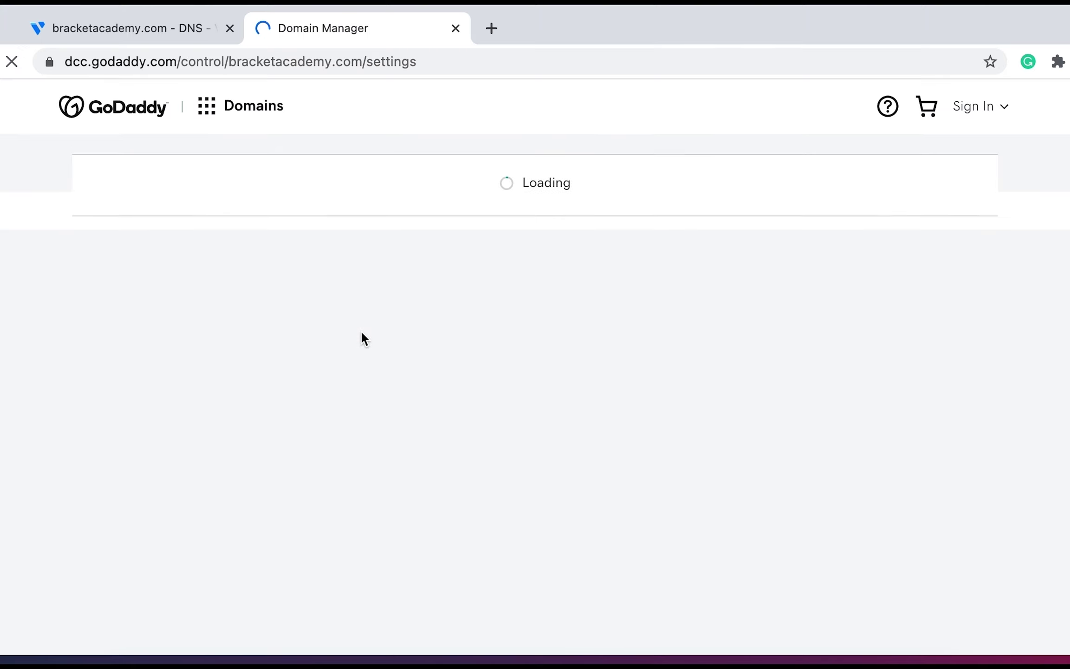
pyautogui.scroll(-3, 418, 395)
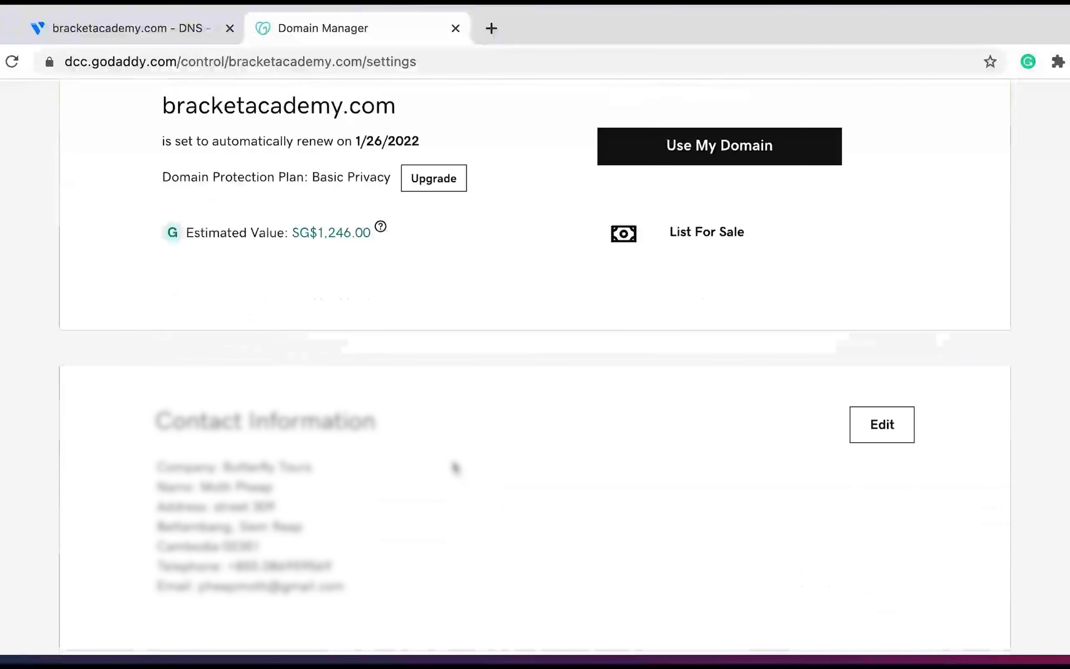
# Turn off the domain lock in the additional settings of bracketacademy.com
pyautogui.scroll(-10, 392, 425)
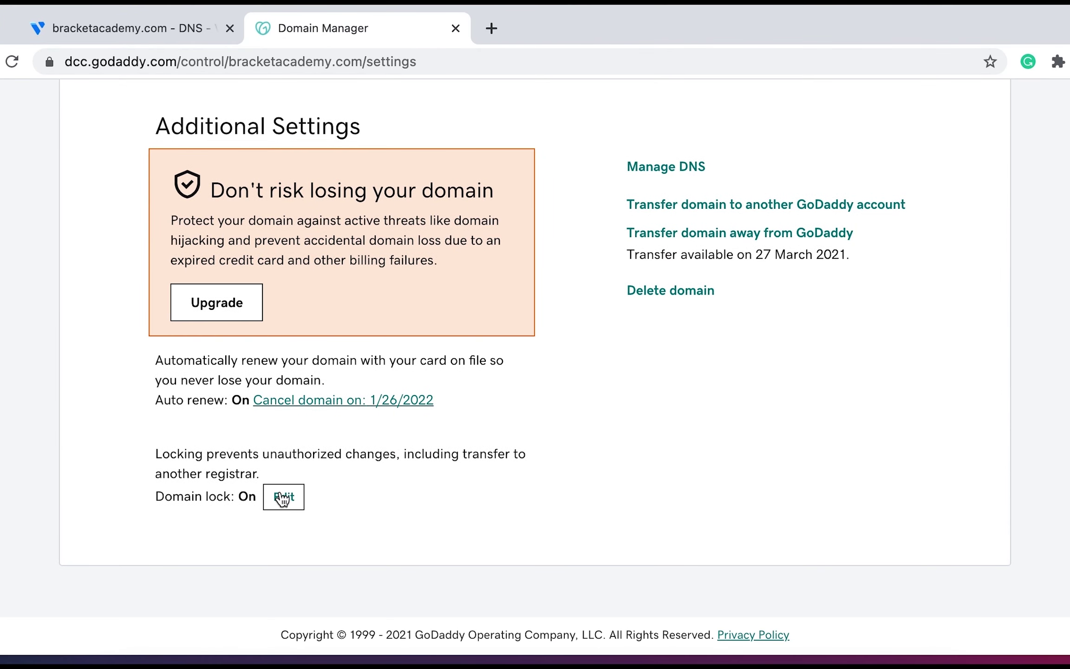
pyautogui.click(281, 496)
pyautogui.click(284, 495)
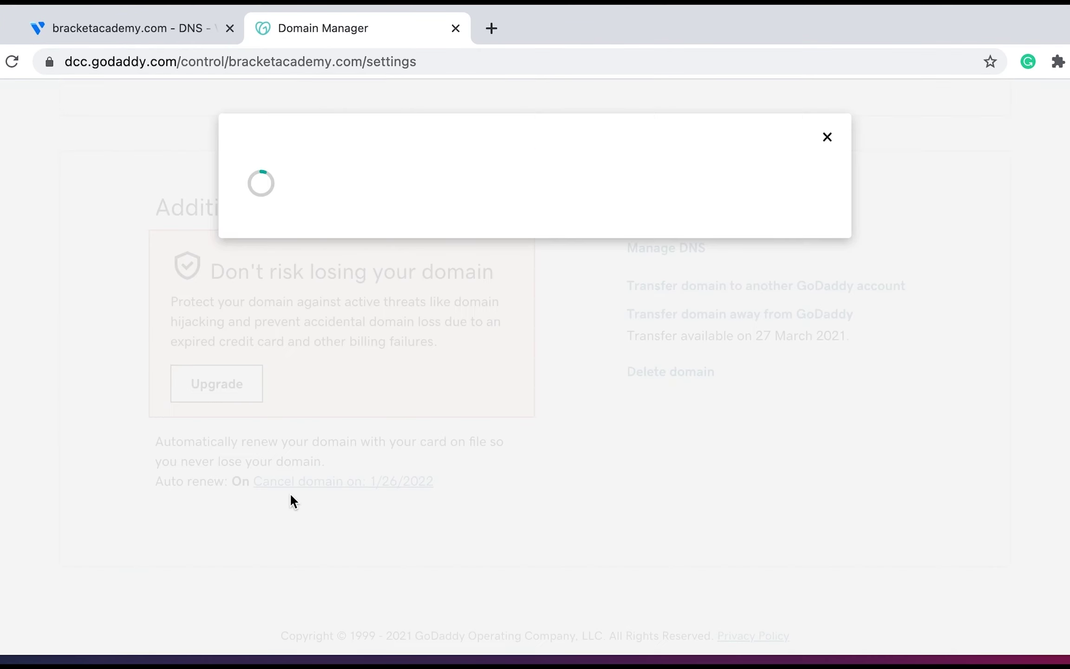
pyautogui.click(255, 322)
pyautogui.click(299, 376)
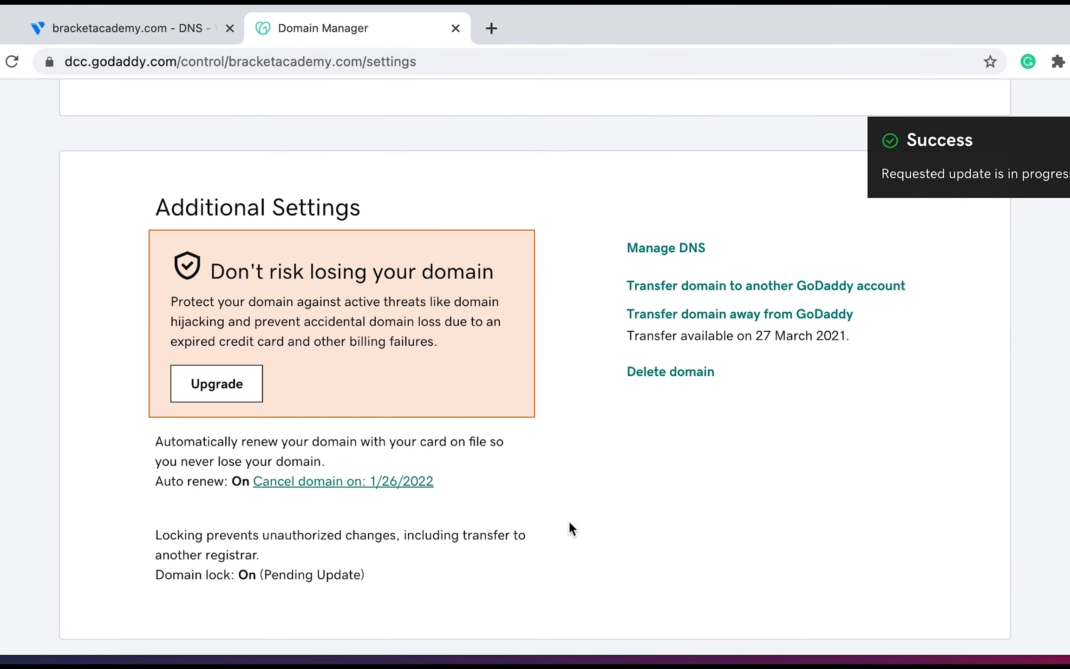
# Open the DNS management page of bracketacademy.com and highlight the name server record ns31.domaincontrol.com
pyautogui.scroll(-2, 569, 520)
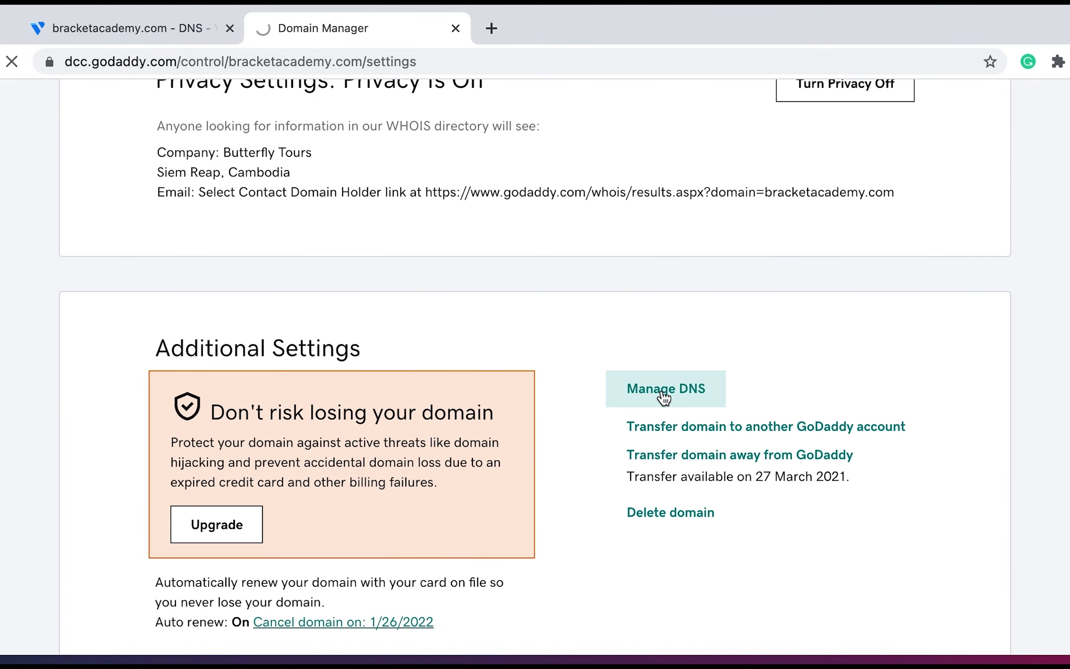
pyautogui.click(671, 320)
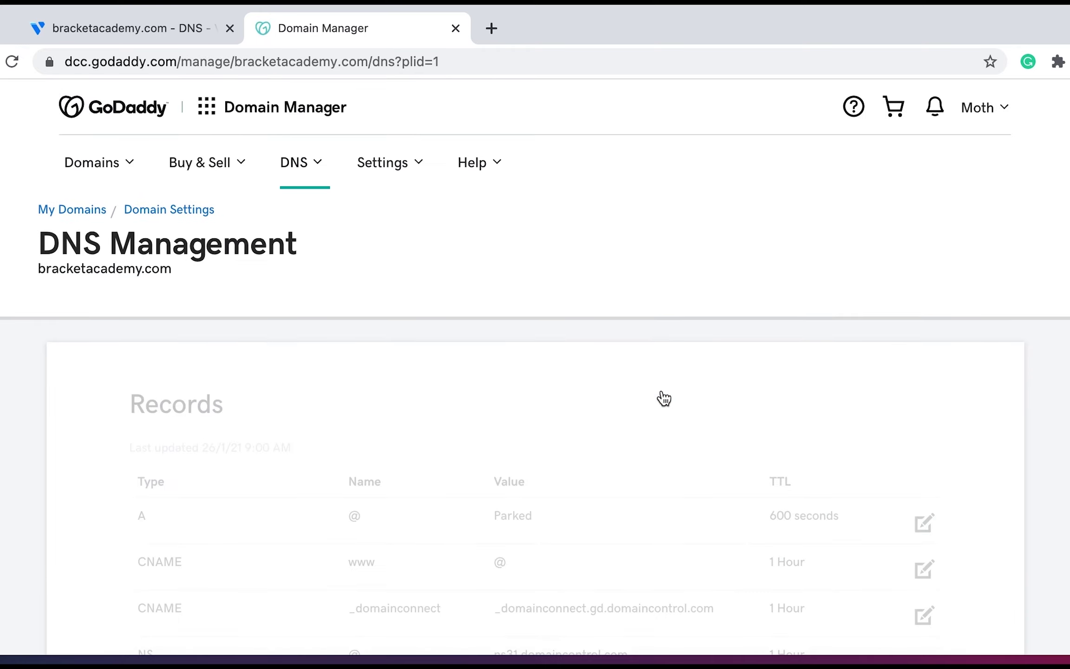
pyautogui.scroll(-1, 494, 410)
pyautogui.scroll(-4, 495, 409)
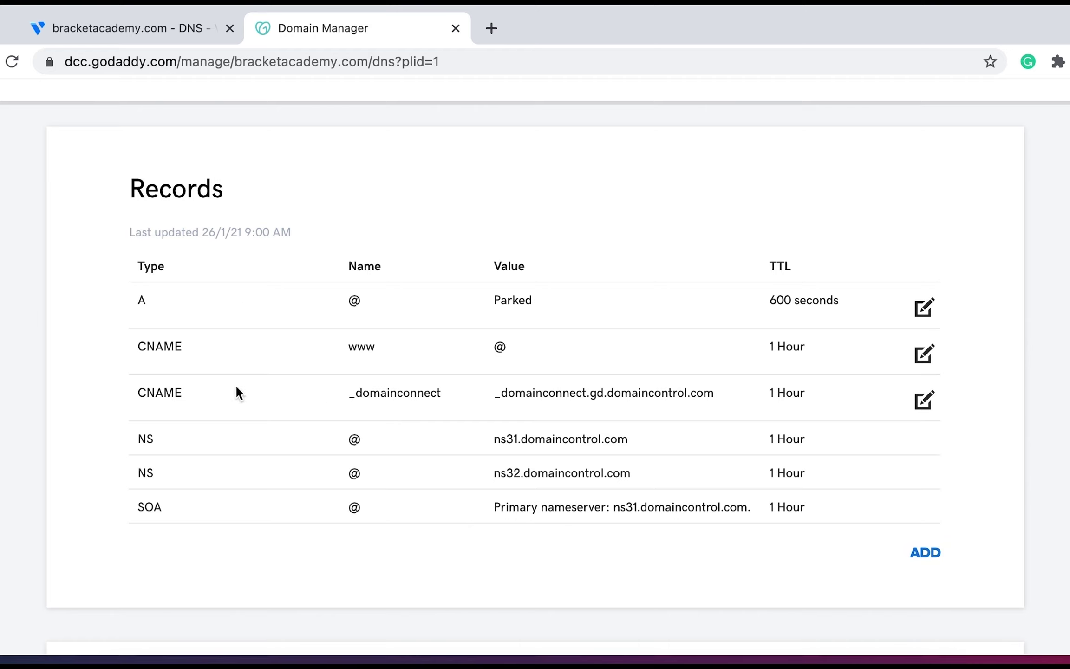
pyautogui.moveTo(501, 441)
pyautogui.mouseDown()
pyautogui.moveTo(599, 439)
pyautogui.moveTo(669, 453)
pyautogui.mouseUp()
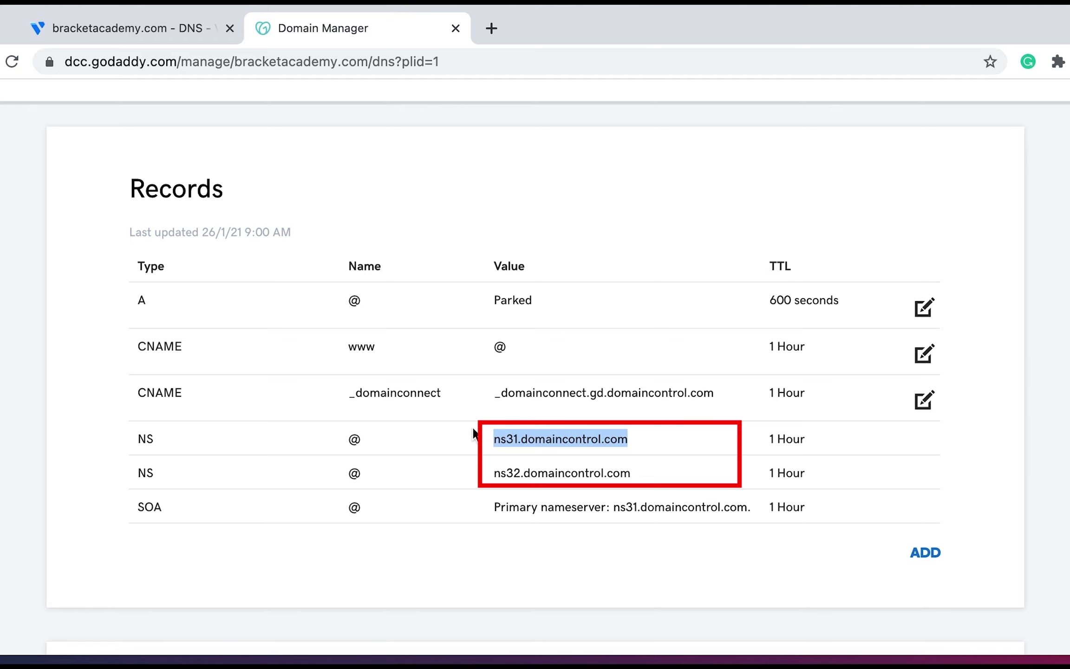
pyautogui.scroll(1, 503, 410)
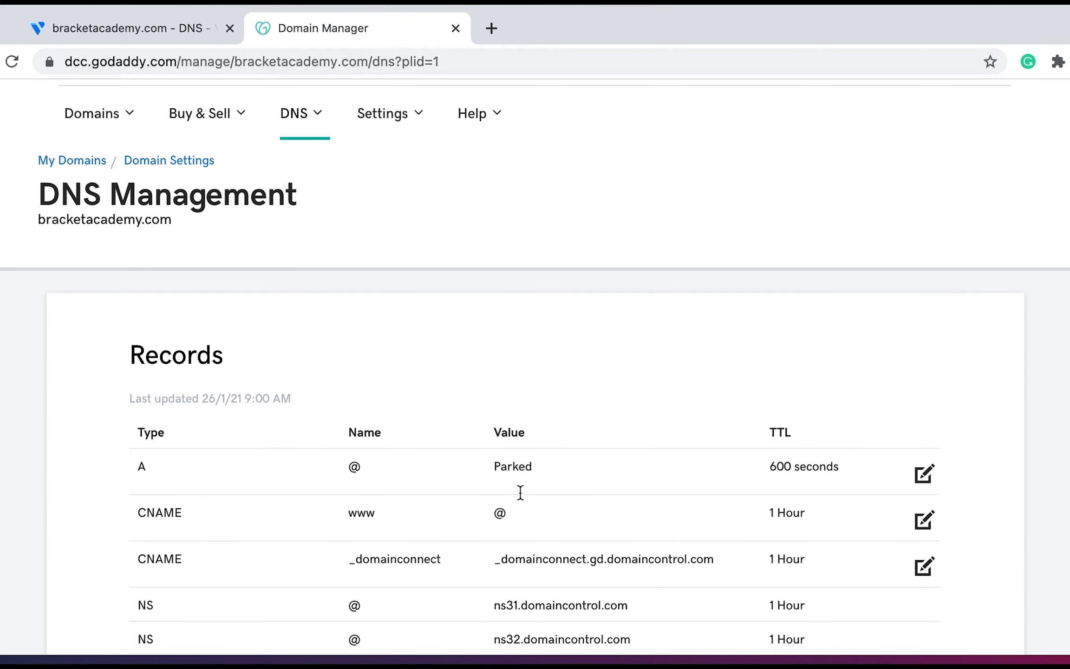
# Start changing the nameservers of bracketacademy.com and choose to enter custom nameservers
pyautogui.scroll(-6, 520, 493)
pyautogui.scroll(-5, 519, 490)
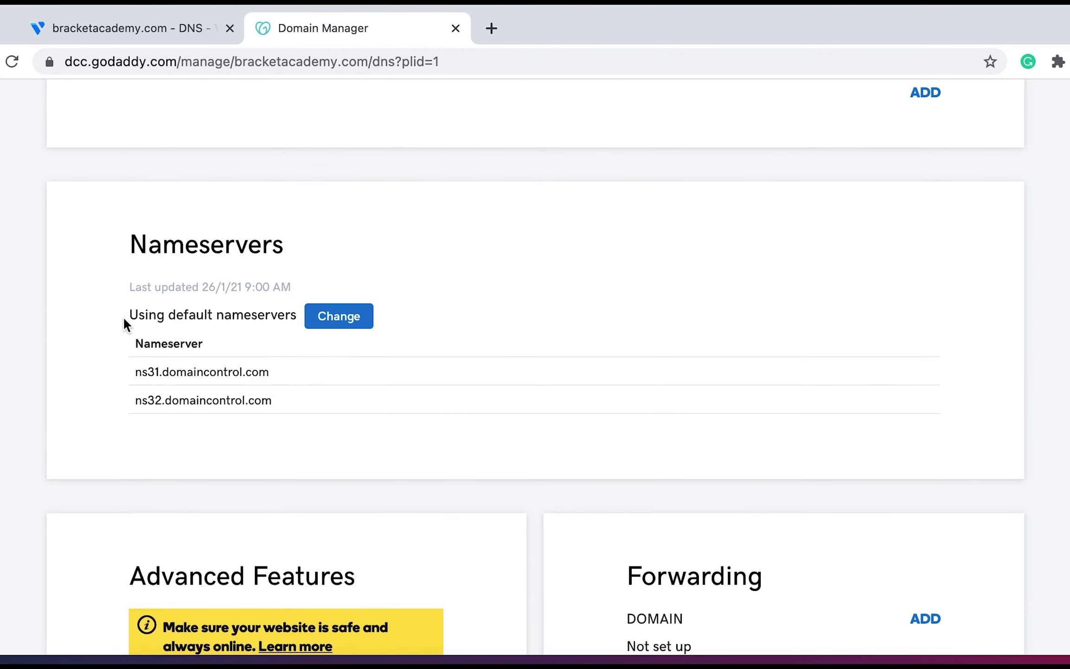
pyautogui.moveTo(134, 371); pyautogui.dragTo(263, 378)
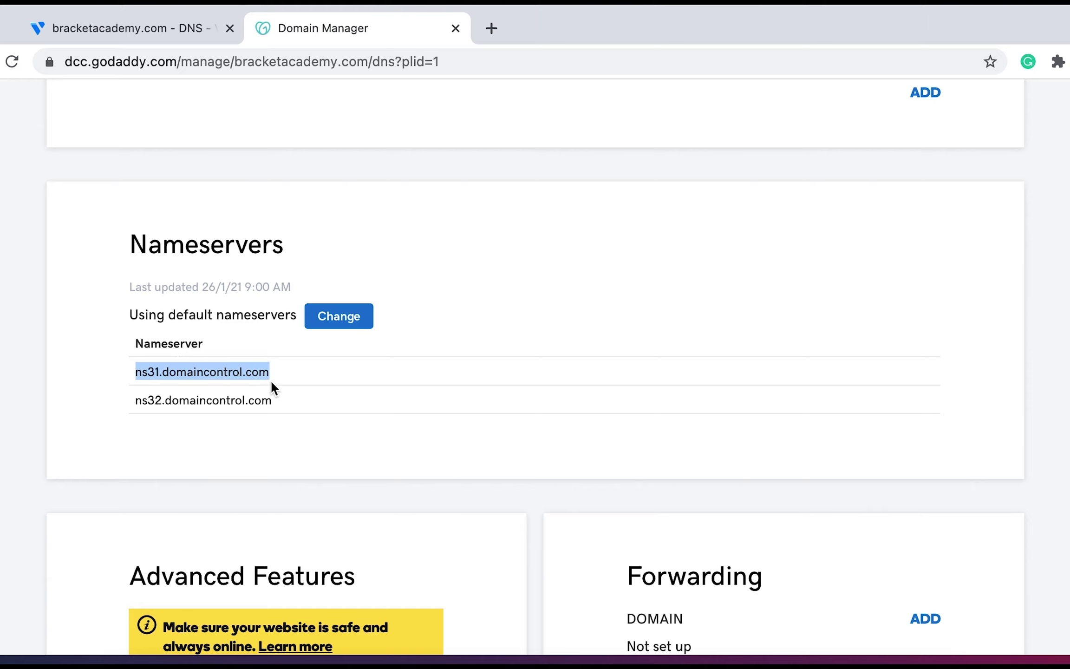
pyautogui.click(331, 320)
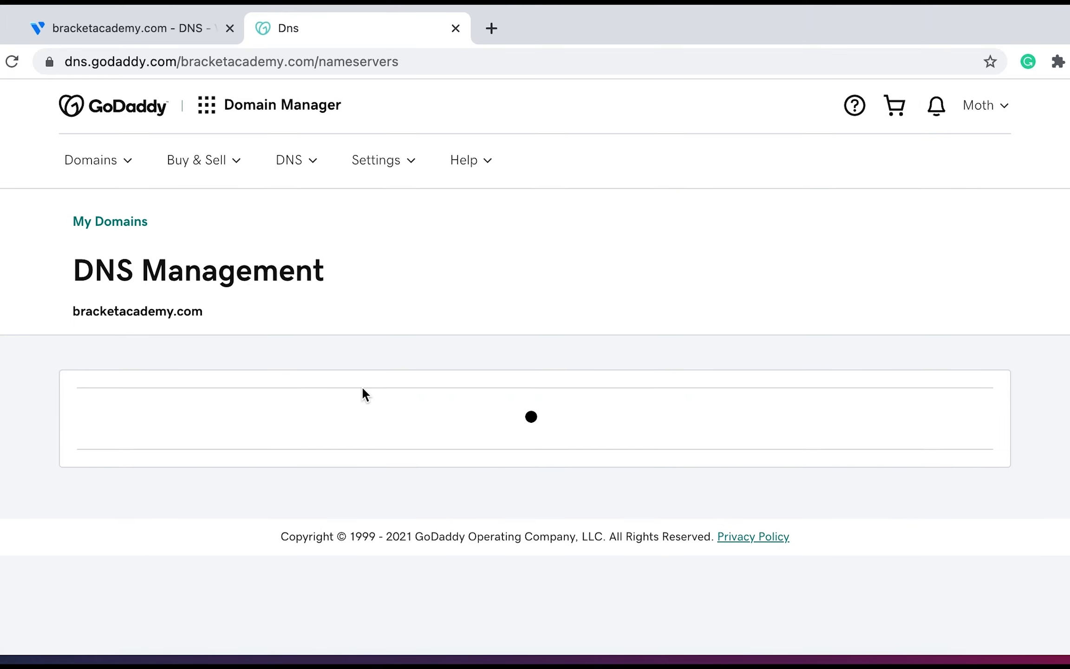
pyautogui.scroll(-3, 362, 388)
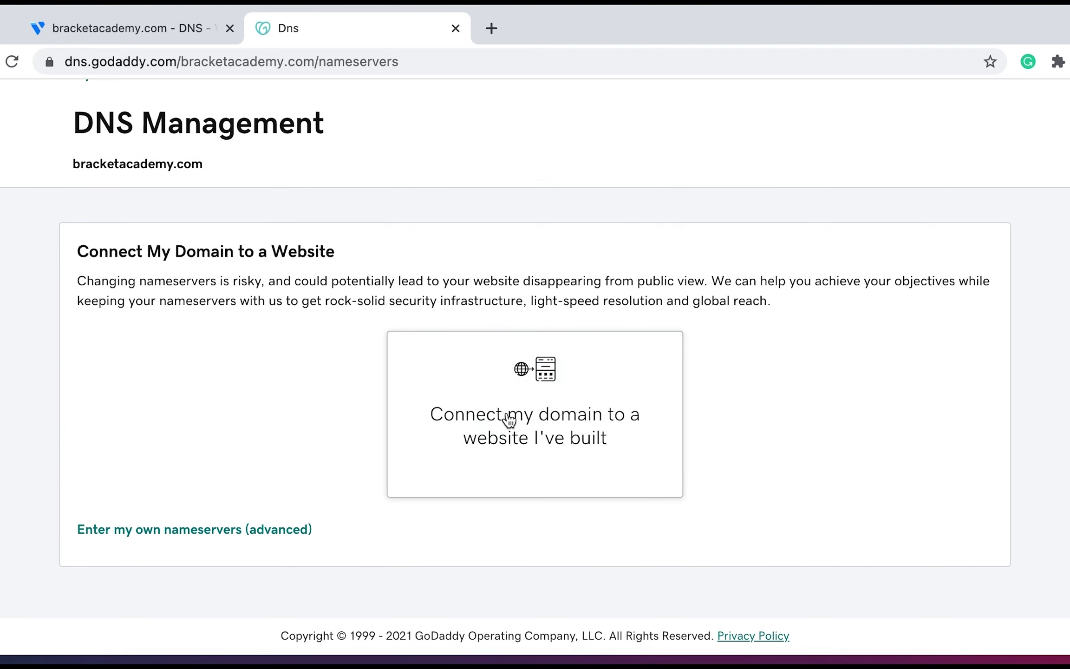
pyautogui.click(220, 531)
# Set Nameserver 1 to ns1.vultr.com and Nameserver 2 to ns2.vultr.com, checking the NS records in Vultr's DNS
pyautogui.click(195, 360)
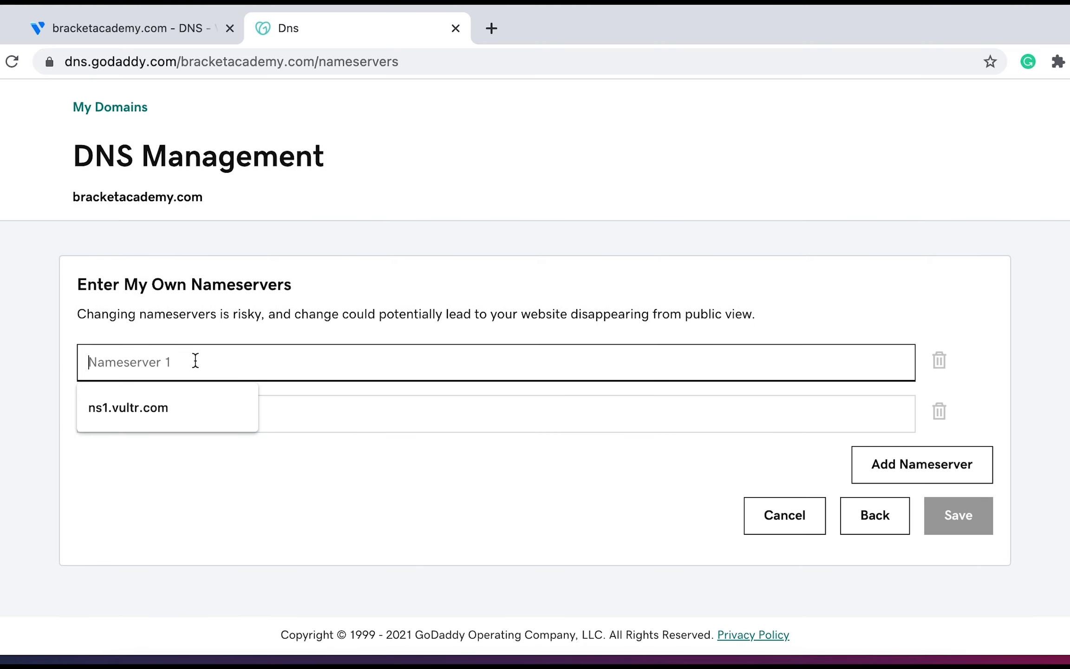
pyautogui.press('Down')
pyautogui.press('Return')
pyautogui.click(234, 407)
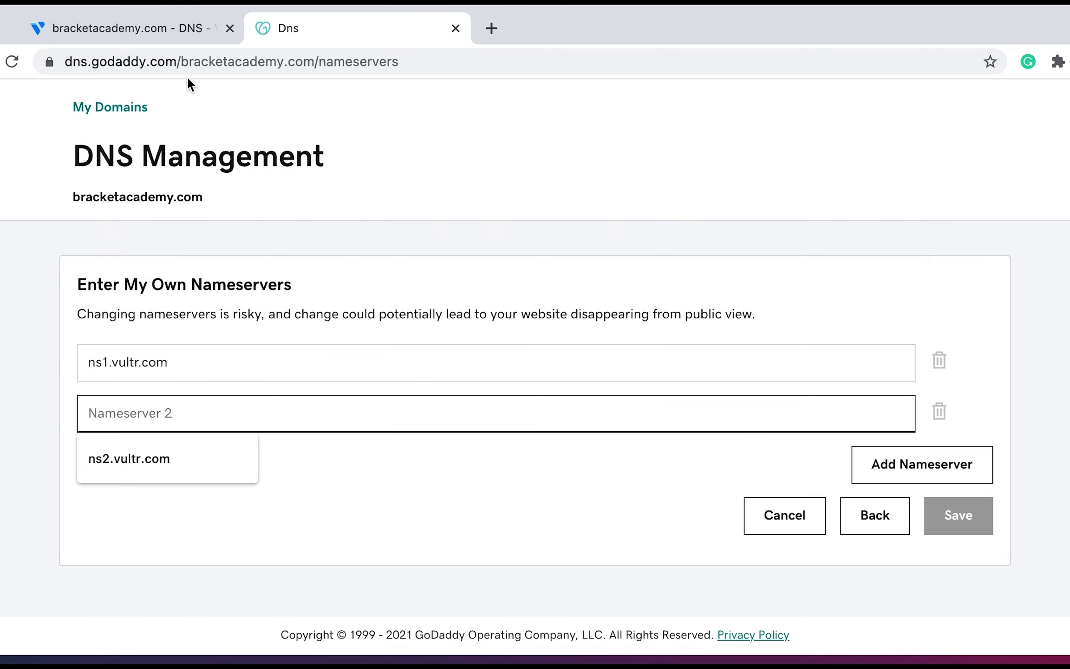
pyautogui.click(161, 29)
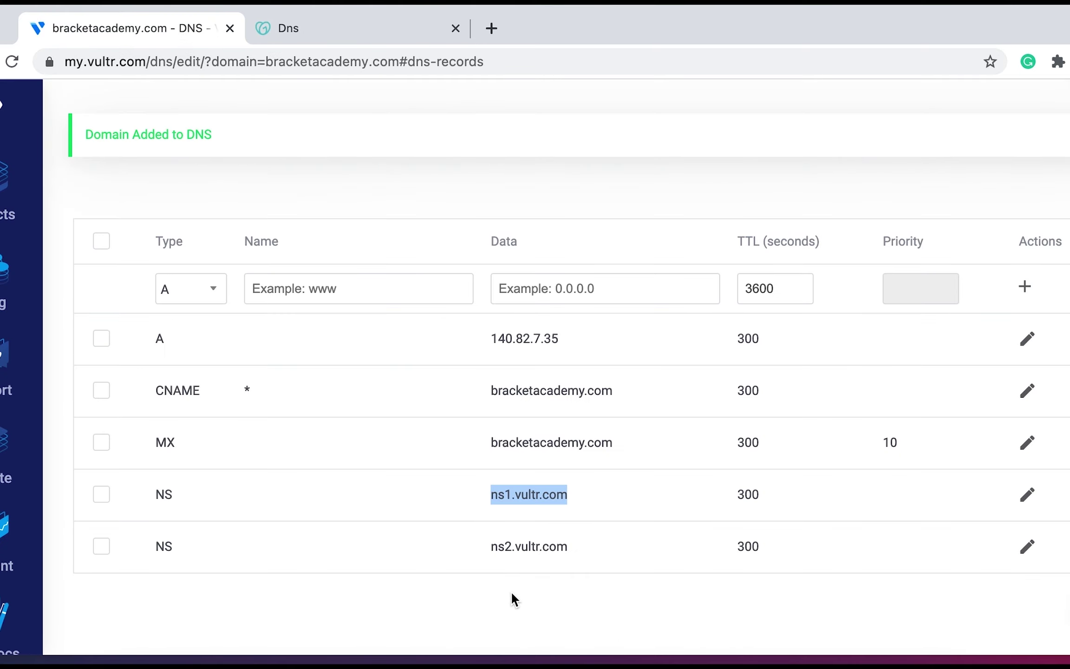
pyautogui.moveTo(489, 555); pyautogui.dragTo(573, 563)
pyautogui.hotkey('ctrl', 'Tab')
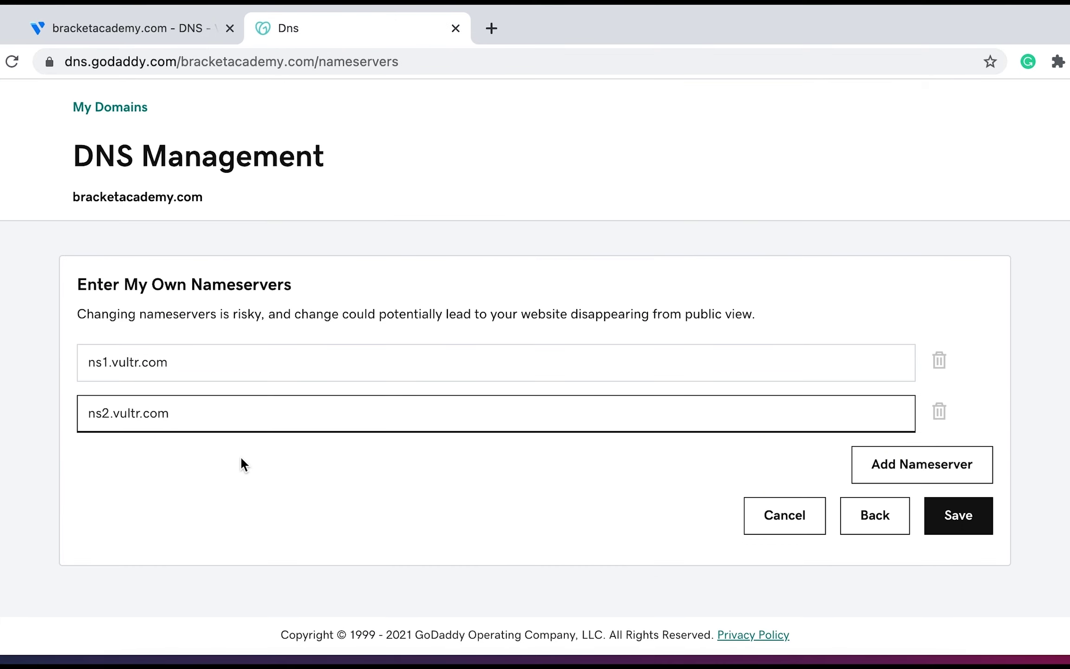
pyautogui.click(835, 527)
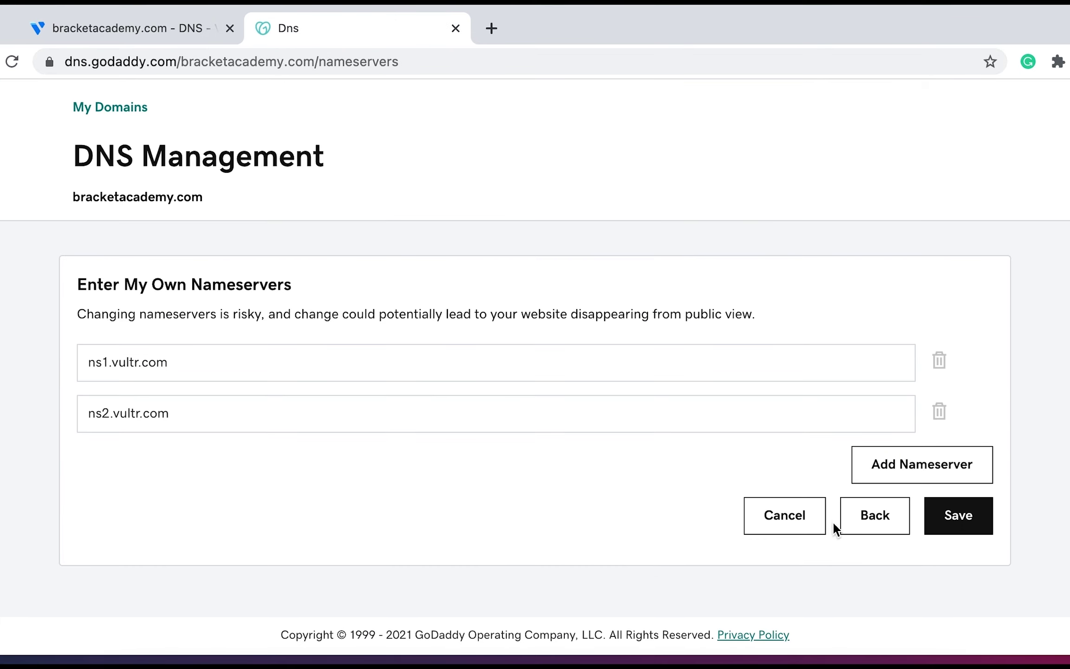
# Save the custom nameservers, consent to the nameserver update for bracketacademy.com, and review the domain's nameserver list
pyautogui.click(946, 517)
pyautogui.click(255, 341)
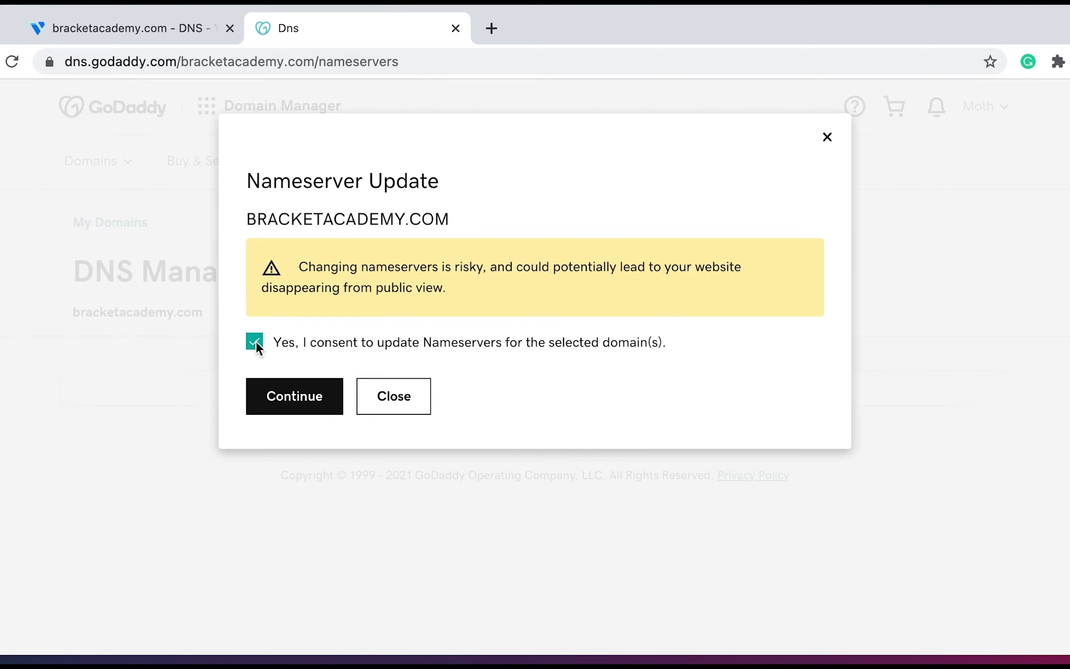
pyautogui.click(306, 407)
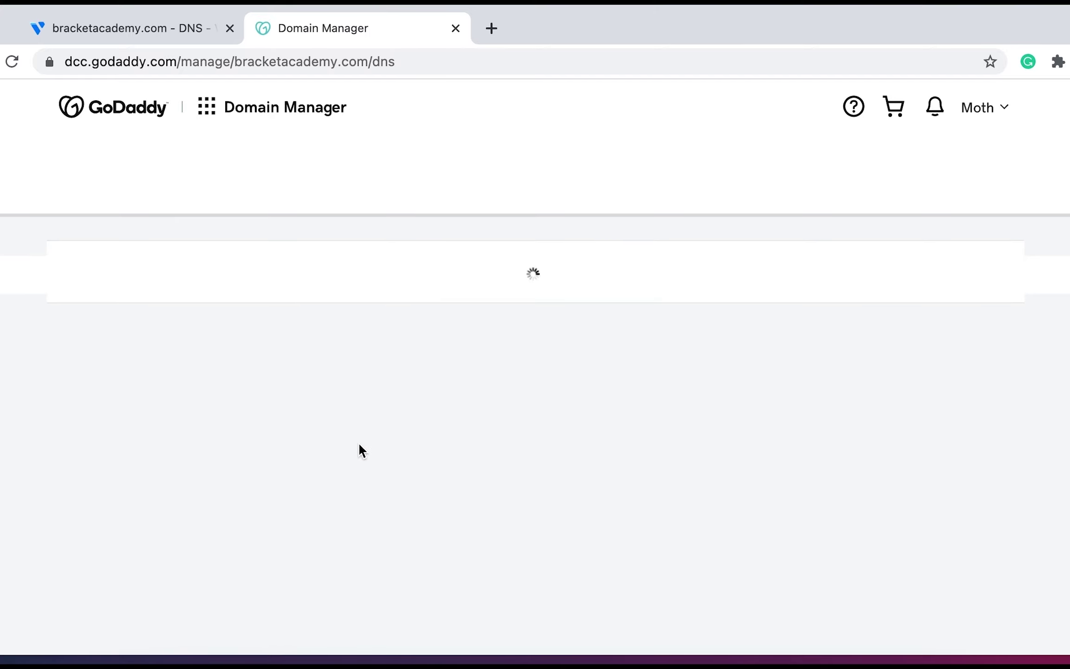
pyautogui.scroll(-3, 359, 444)
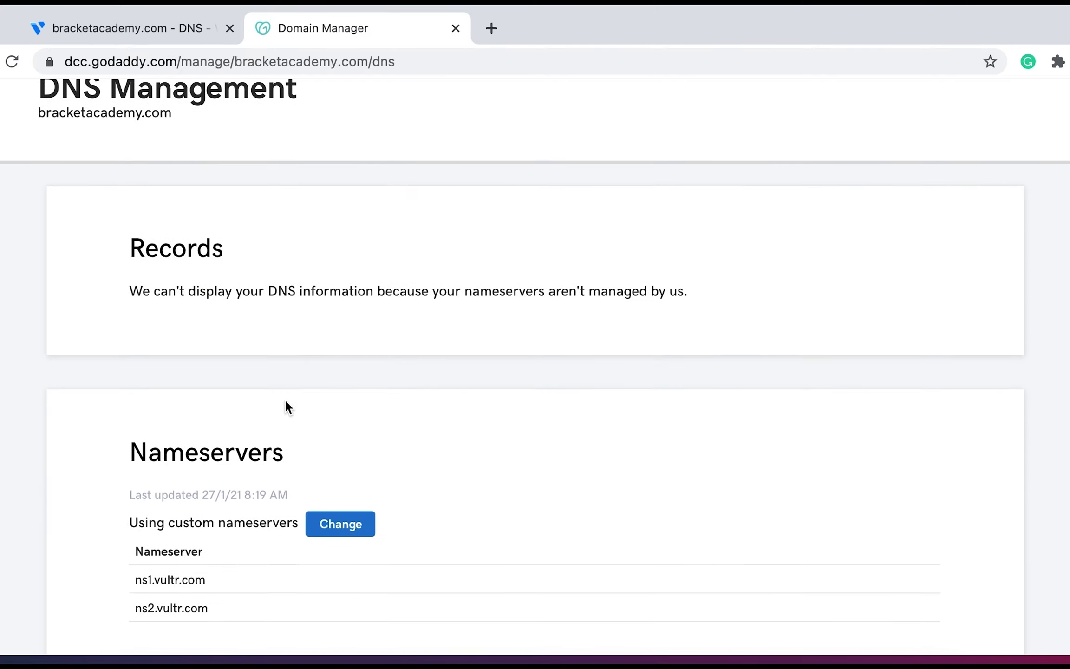
pyautogui.scroll(-3, 238, 574)
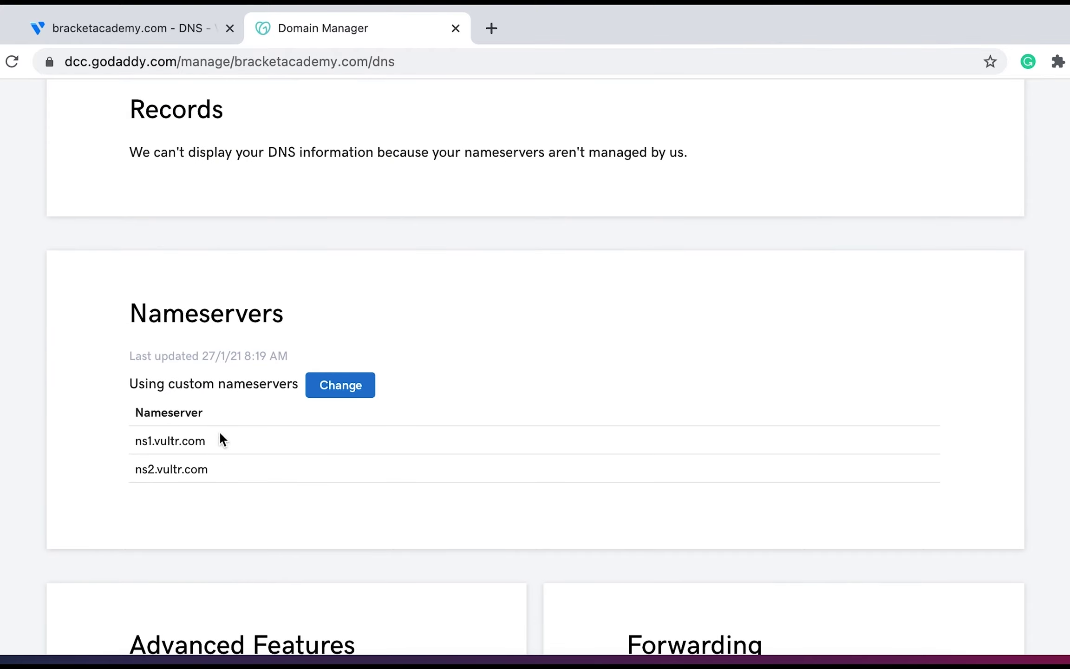
pyautogui.scroll(-2, 271, 506)
pyautogui.scroll(2, 271, 506)
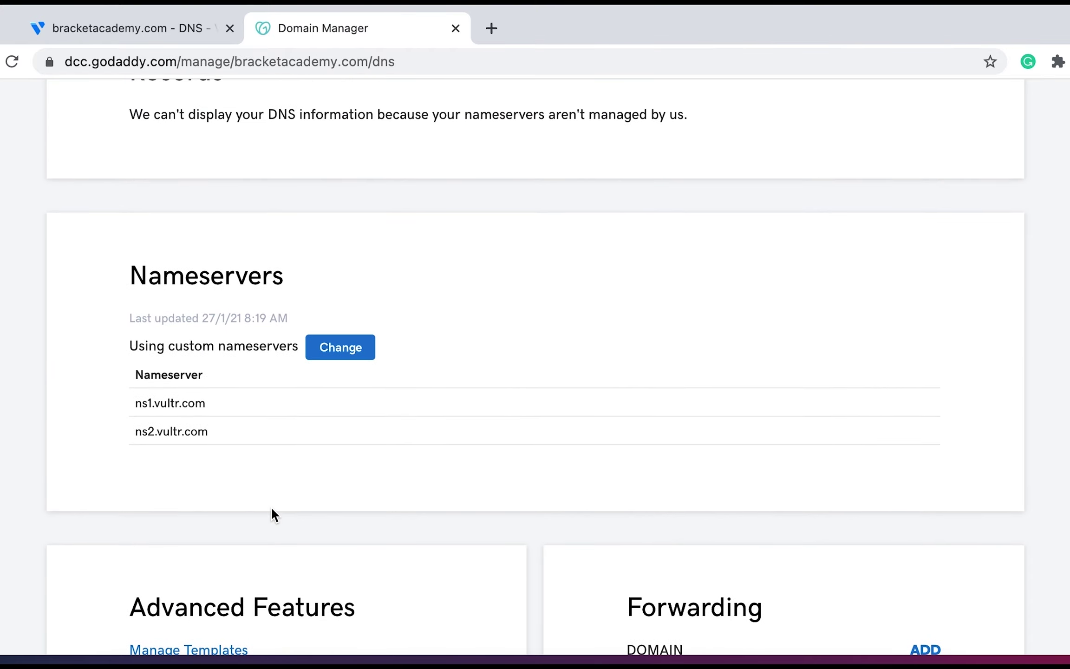
# Switch to Vultr, open the bracketacademy.com server's details, and follow the WP admin link in its WordPress installation instructions
pyautogui.click(171, 30)
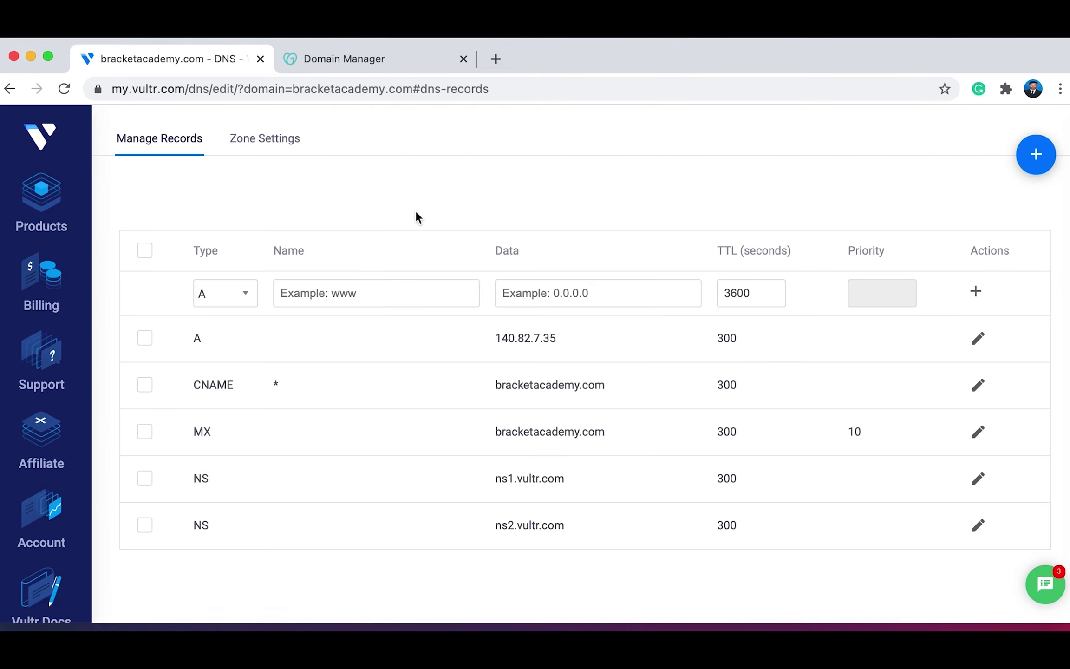
pyautogui.click(53, 223)
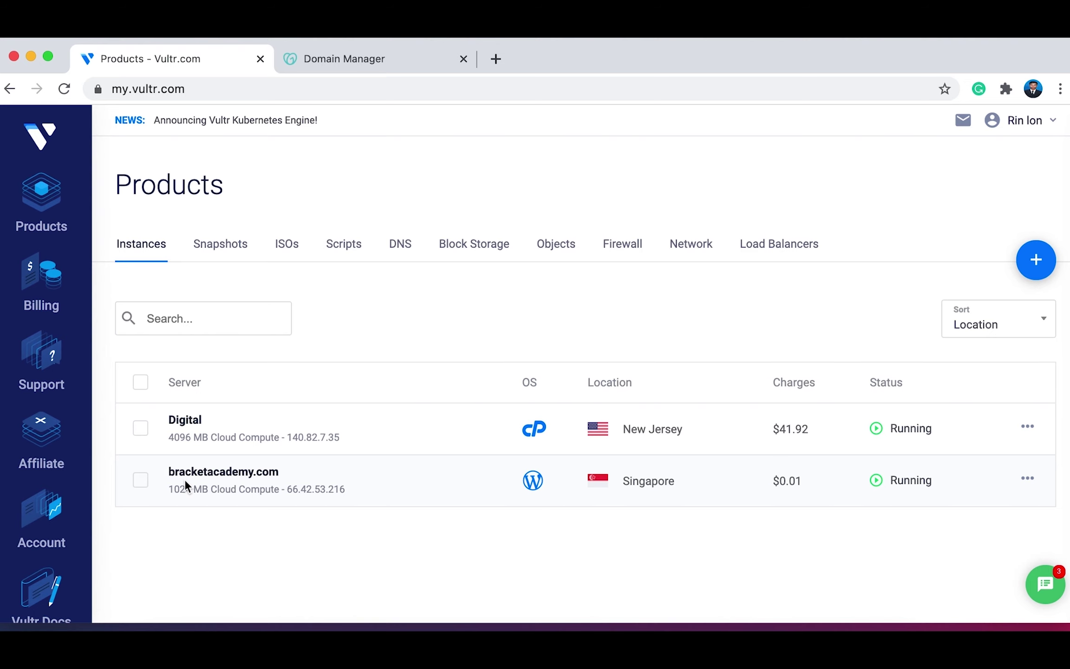
pyautogui.click(153, 479)
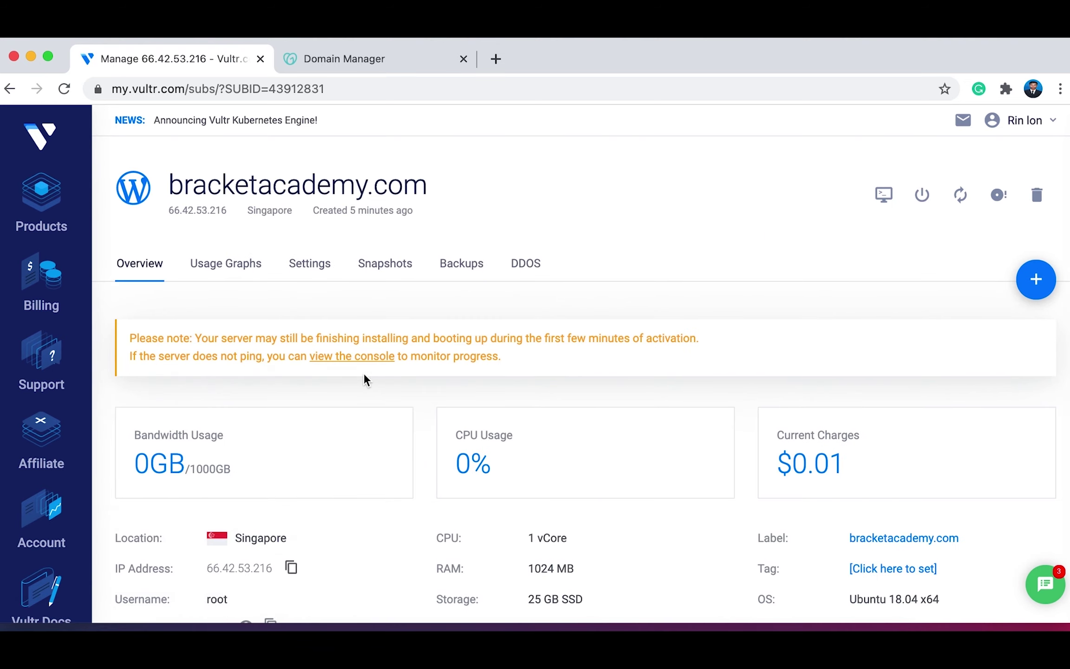
pyautogui.scroll(-8, 365, 372)
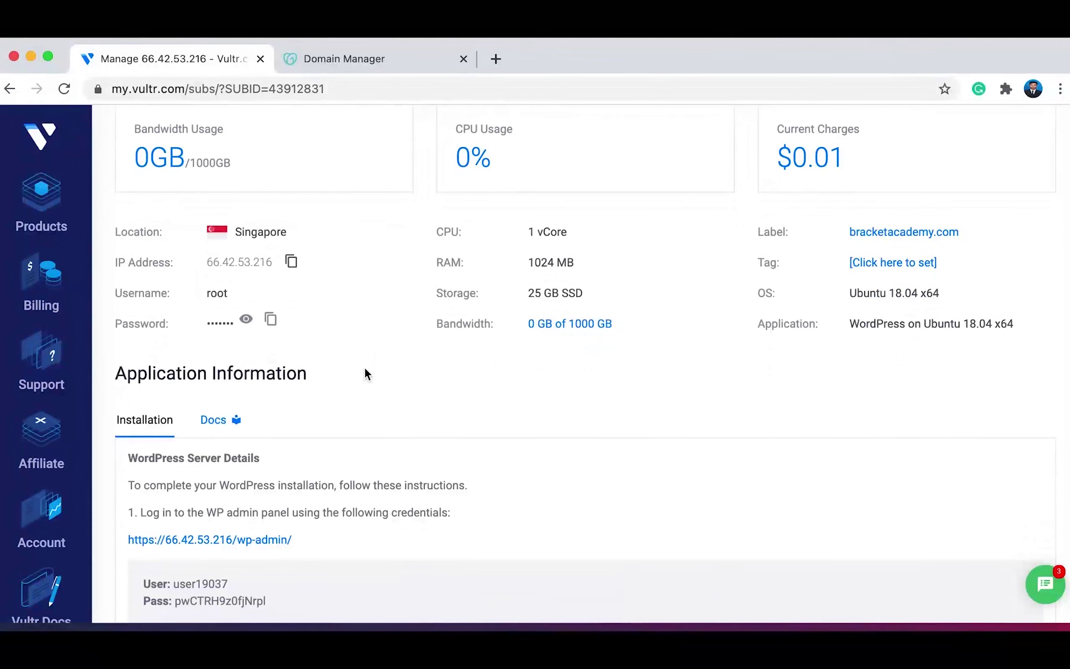
pyautogui.scroll(-2, 365, 369)
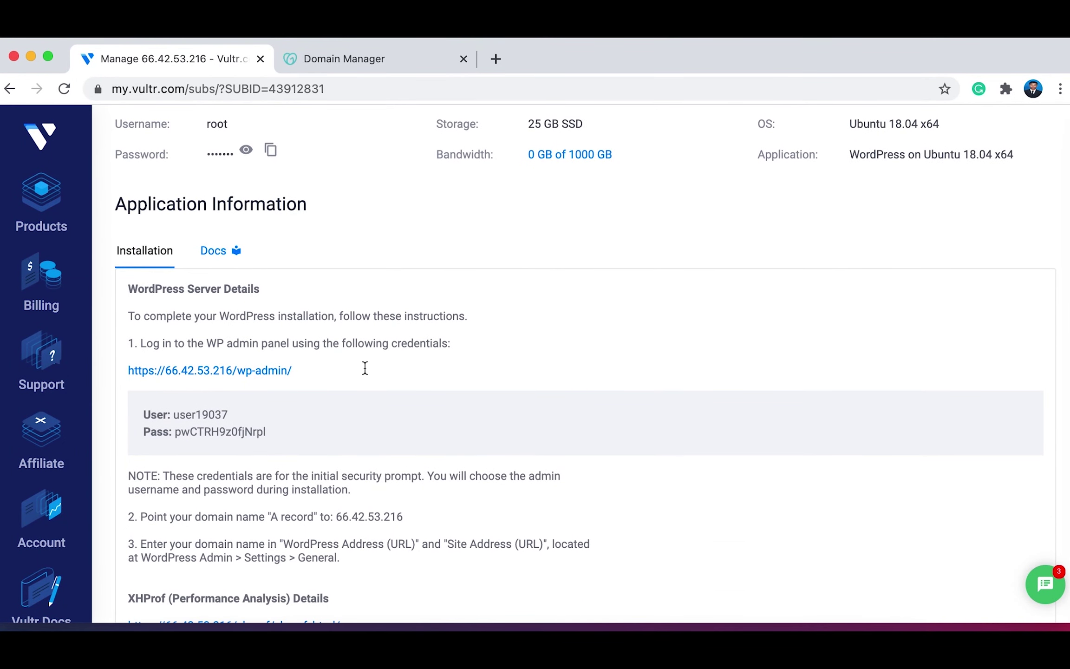
pyautogui.scroll(-2, 365, 374)
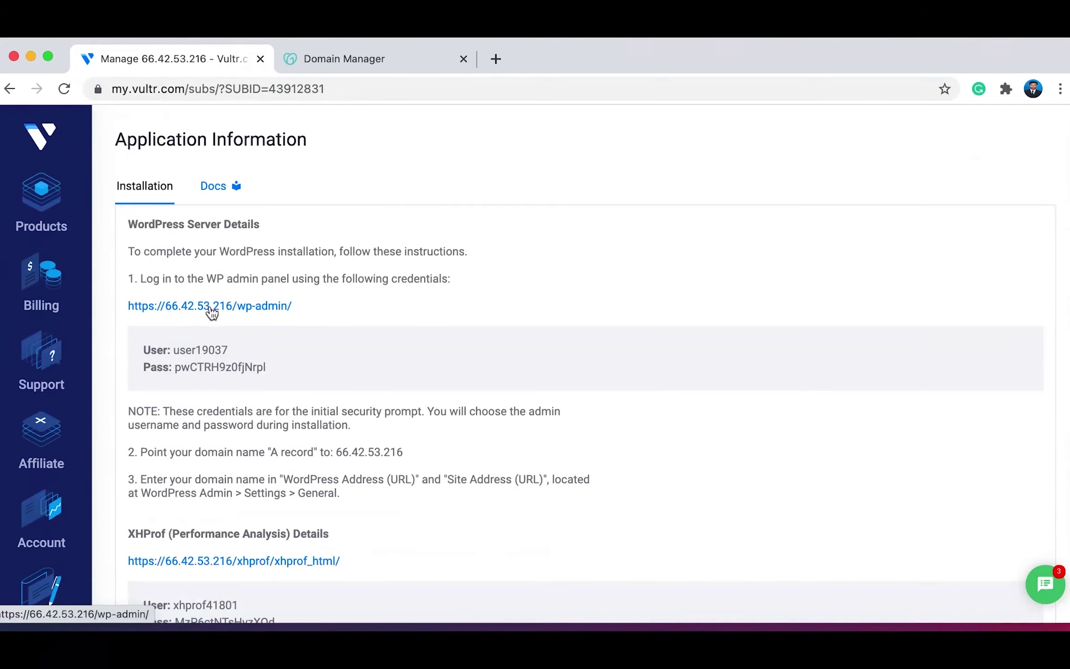
pyautogui.click(212, 307)
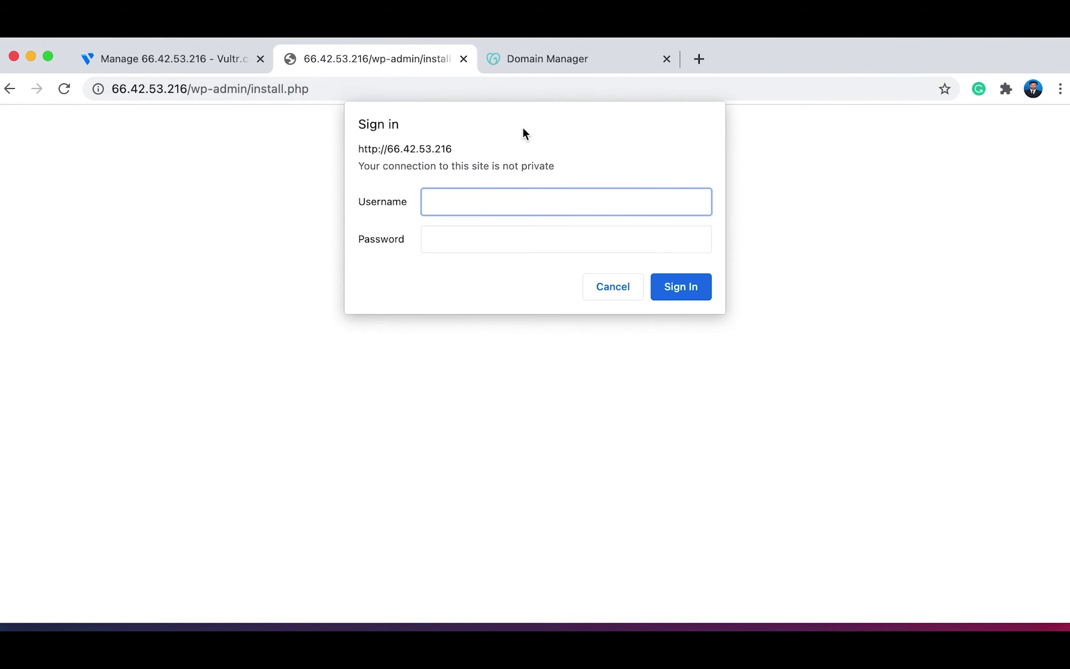
pyautogui.click(211, 60)
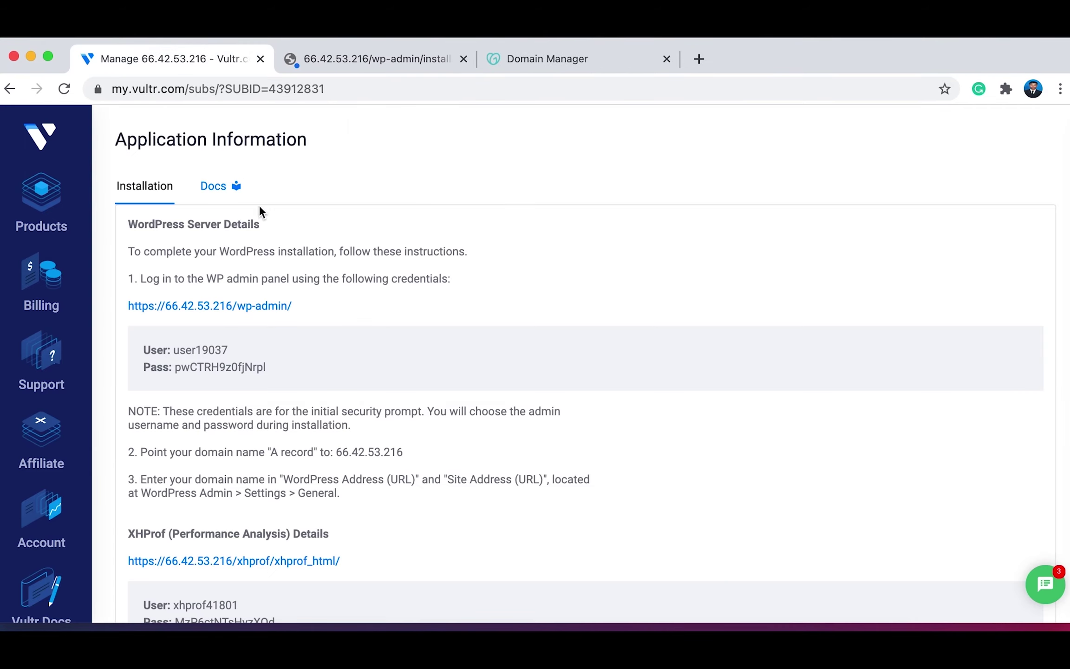
pyautogui.moveTo(172, 350); pyautogui.dragTo(265, 367)
pyautogui.click(361, 70)
pyautogui.press('super+v')
pyautogui.click(210, 60)
pyautogui.press('super+c')
pyautogui.click(401, 60)
pyautogui.click(490, 246)
pyautogui.press('super+v')
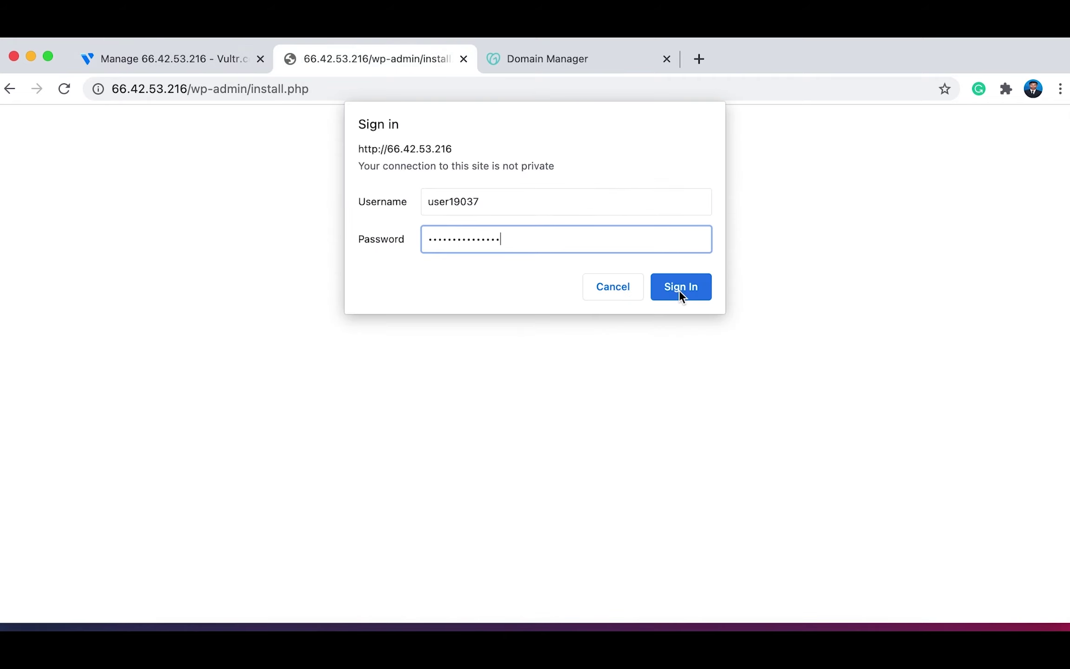
pyautogui.click(680, 292)
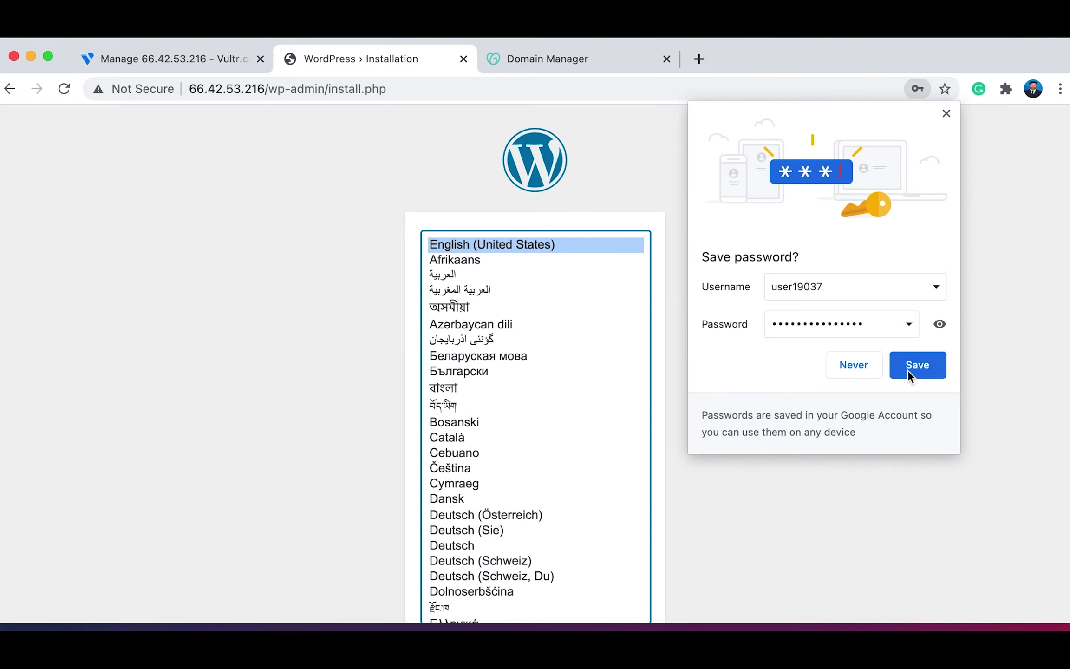
pyautogui.click(908, 365)
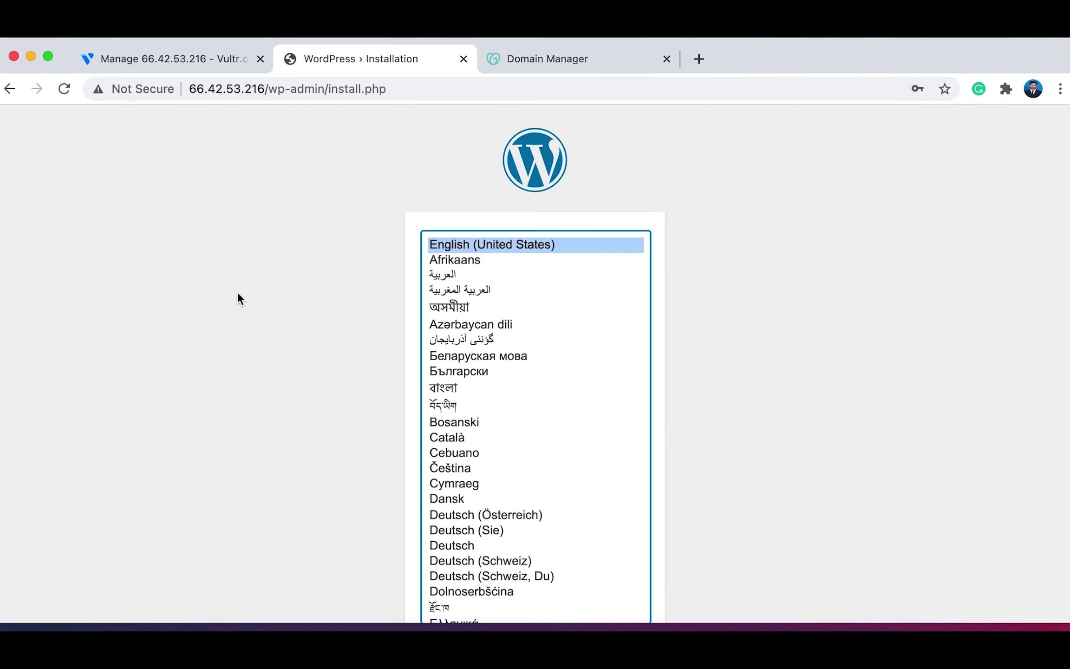
# Browse the installer's language list and continue with English (United States)
pyautogui.scroll(-3, 519, 355)
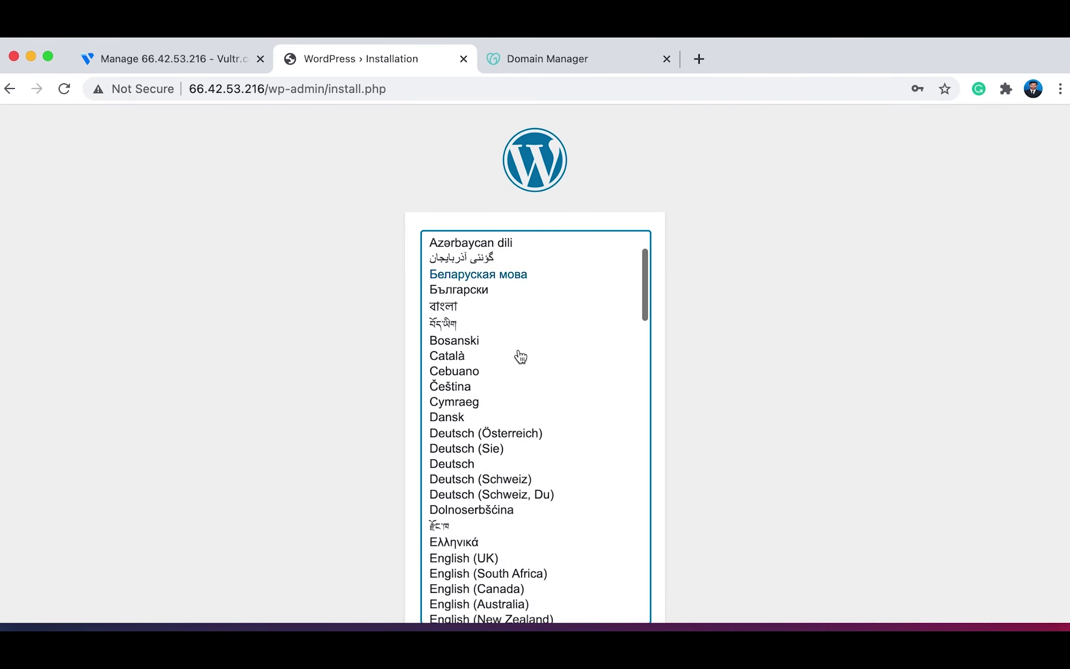
pyautogui.scroll(3, 518, 356)
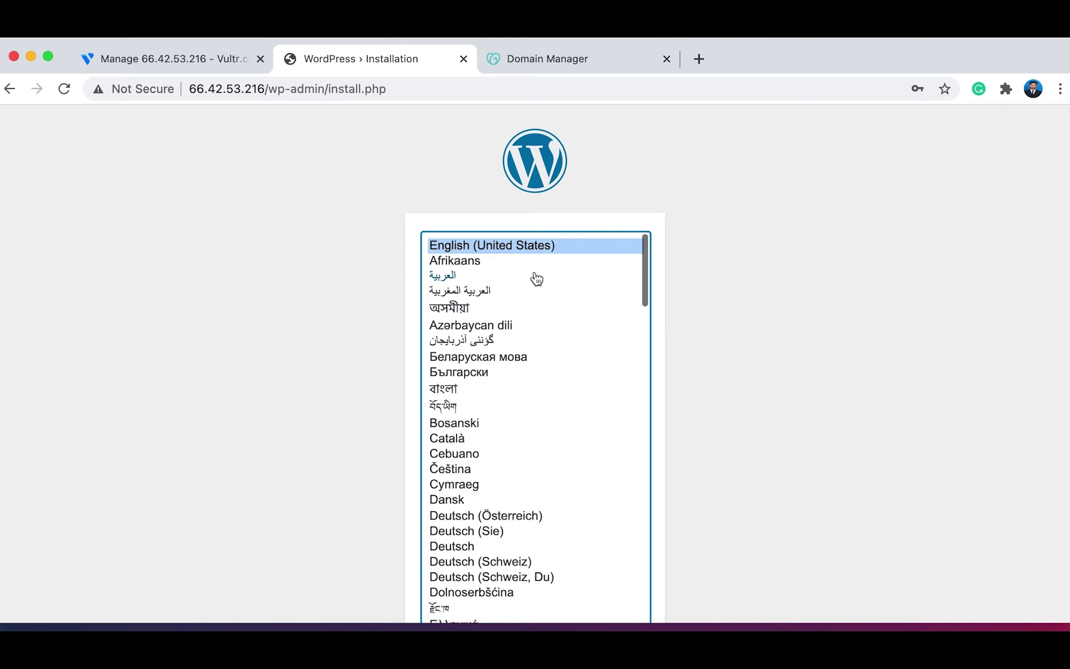
pyautogui.scroll(-3, 696, 271)
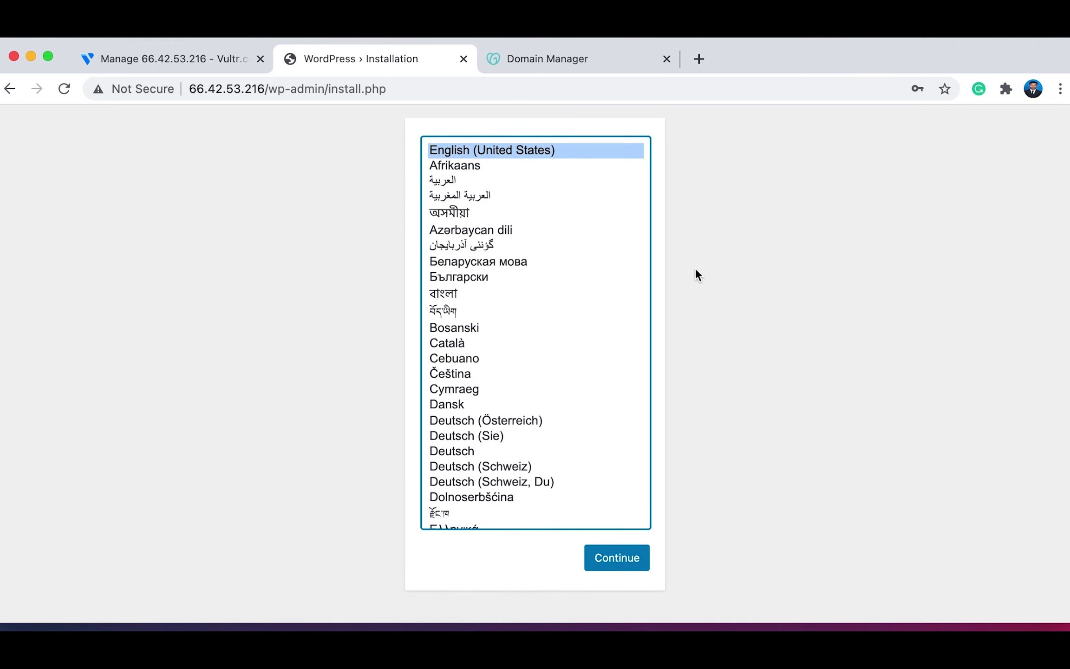
pyautogui.click(616, 581)
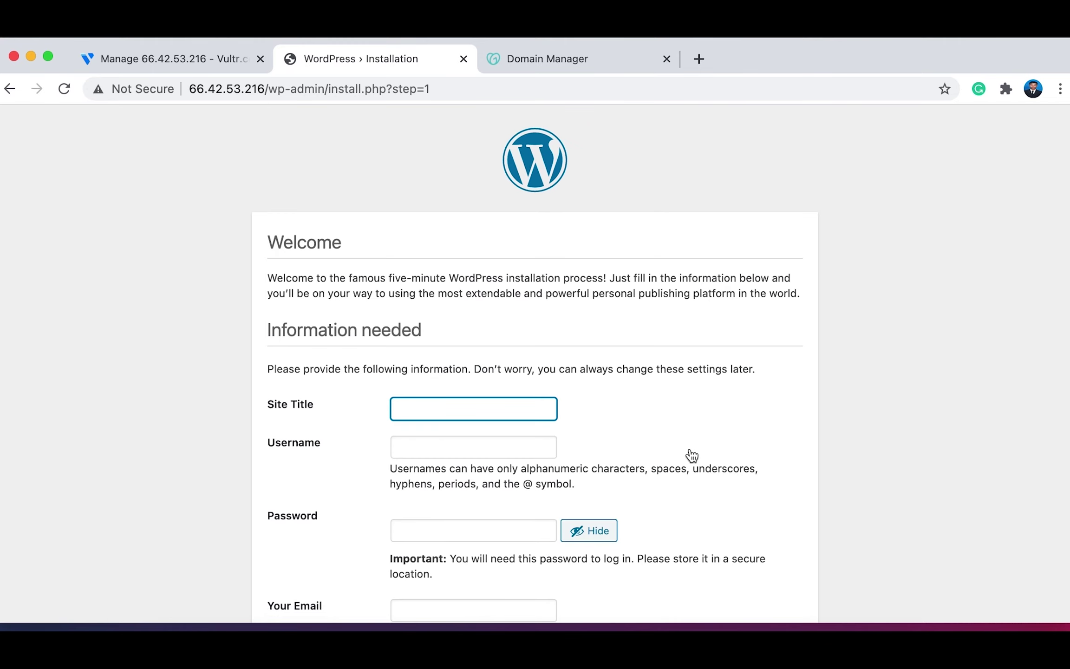
# Set the site title to Bracketacademy and the admin username to Bracket in the WordPress installation form
pyautogui.scroll(-2, 585, 415)
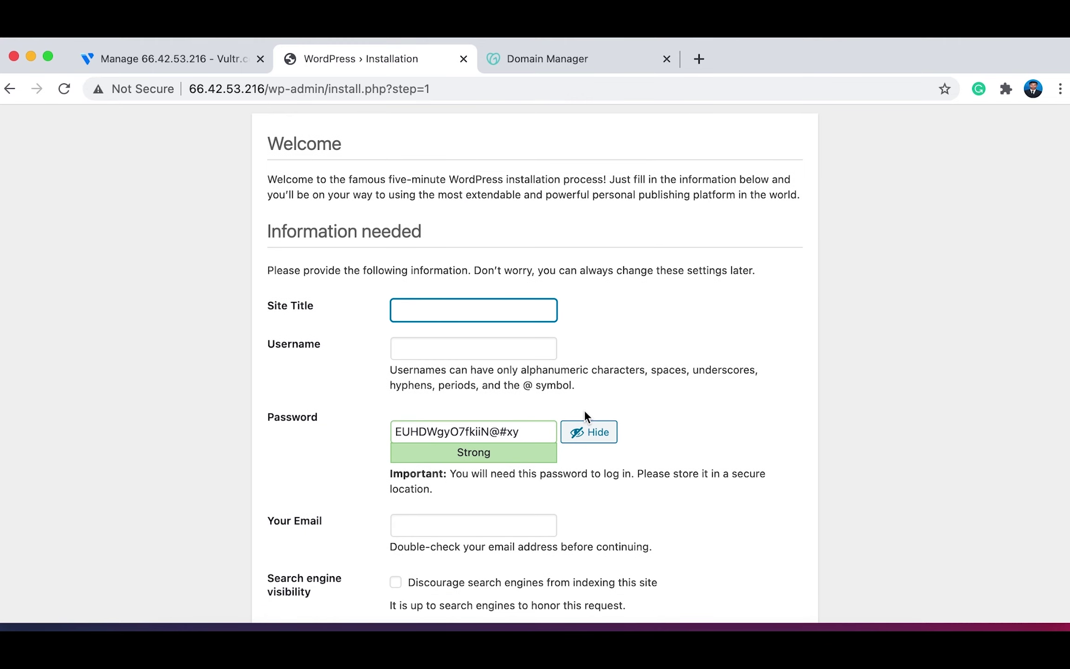
pyautogui.write('Bracketacademy')
pyautogui.click(457, 346)
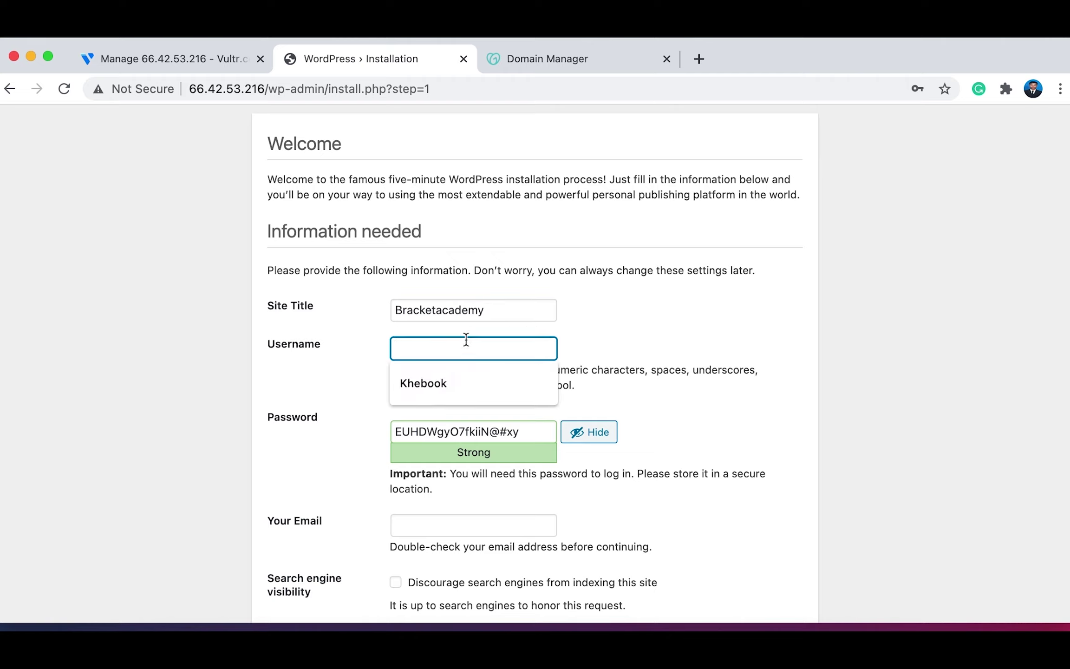
pyautogui.write('Brack')
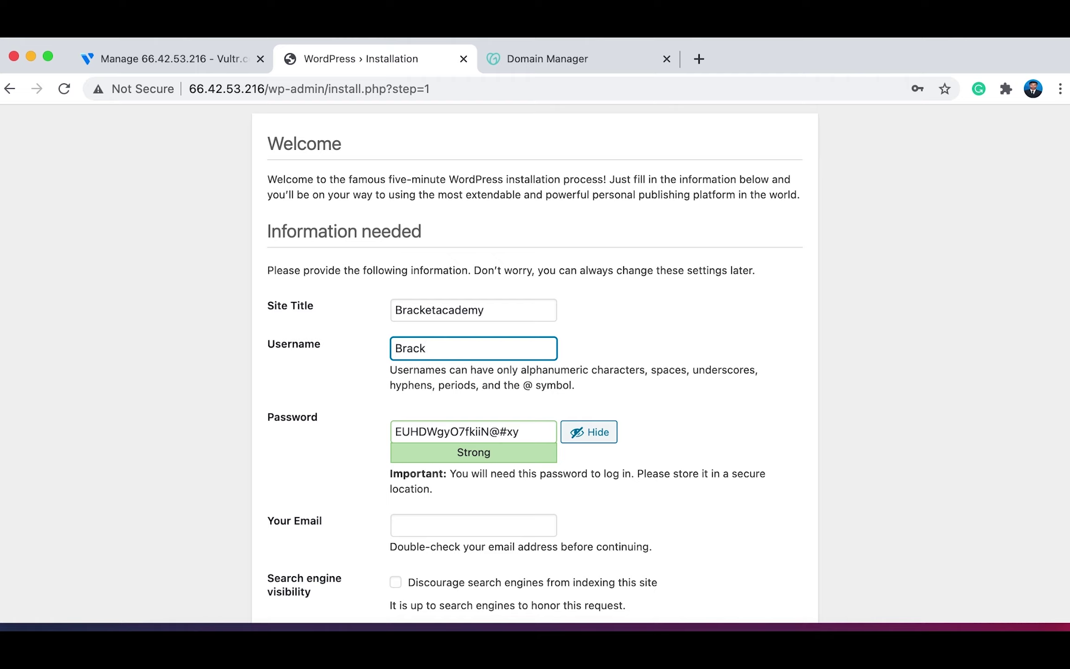
pyautogui.write('et')
pyautogui.click(646, 391)
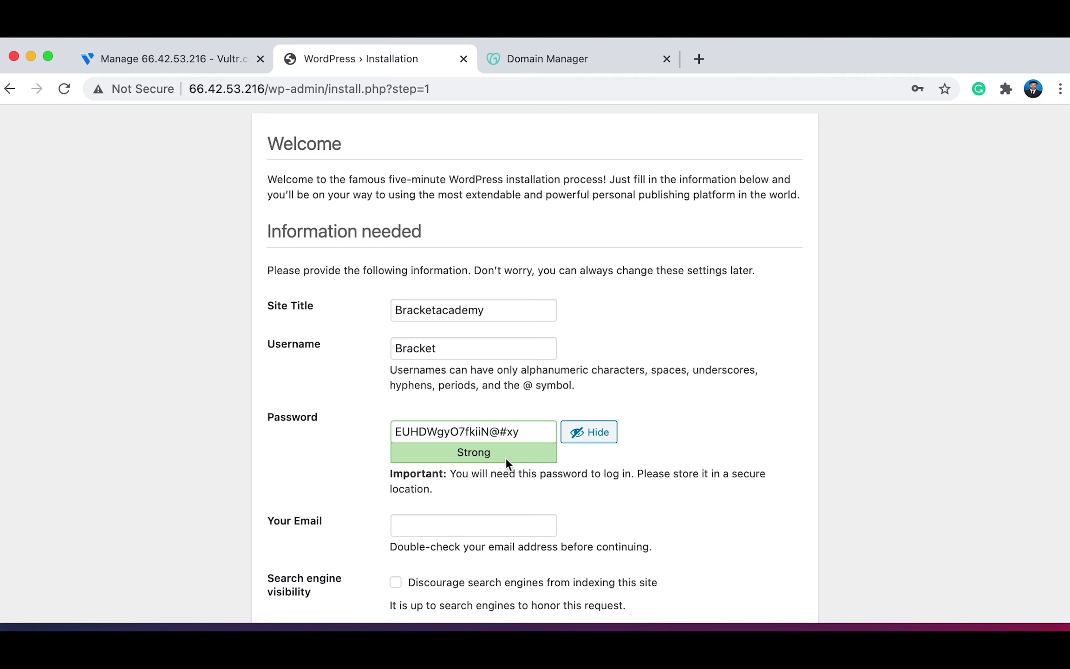
# Record the WordPress username Bracket and the generated password in a note titled "Password:" in Notes, and return to the installer
pyautogui.scroll(-1, 524, 445)
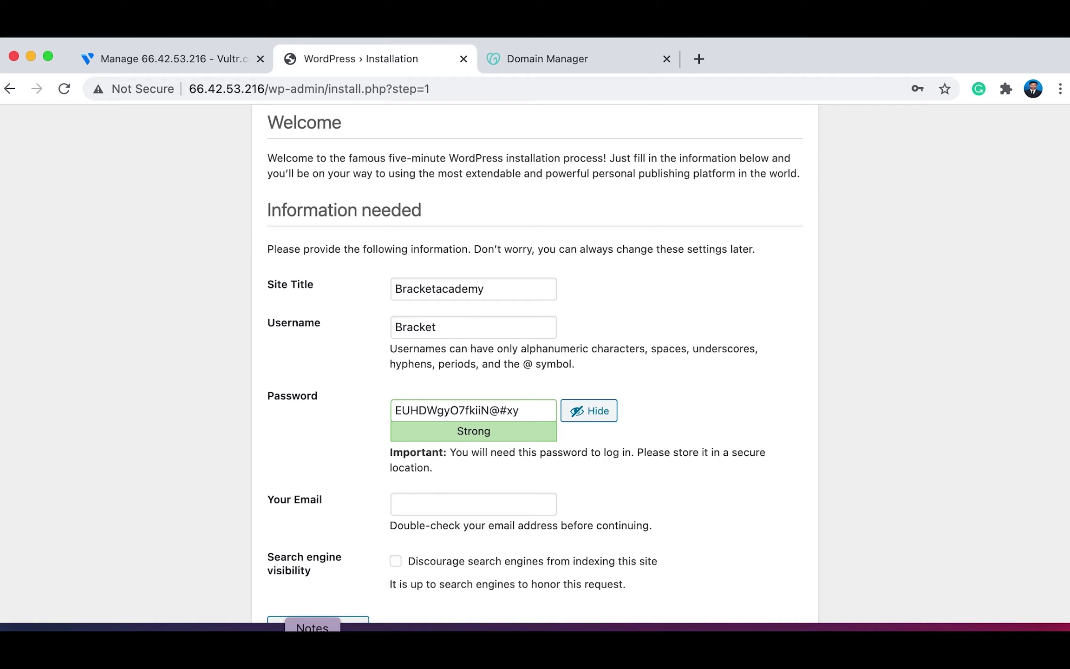
pyautogui.moveTo(466, 328); pyautogui.dragTo(375, 329)
pyautogui.press('super+Tab')
pyautogui.click(502, 135)
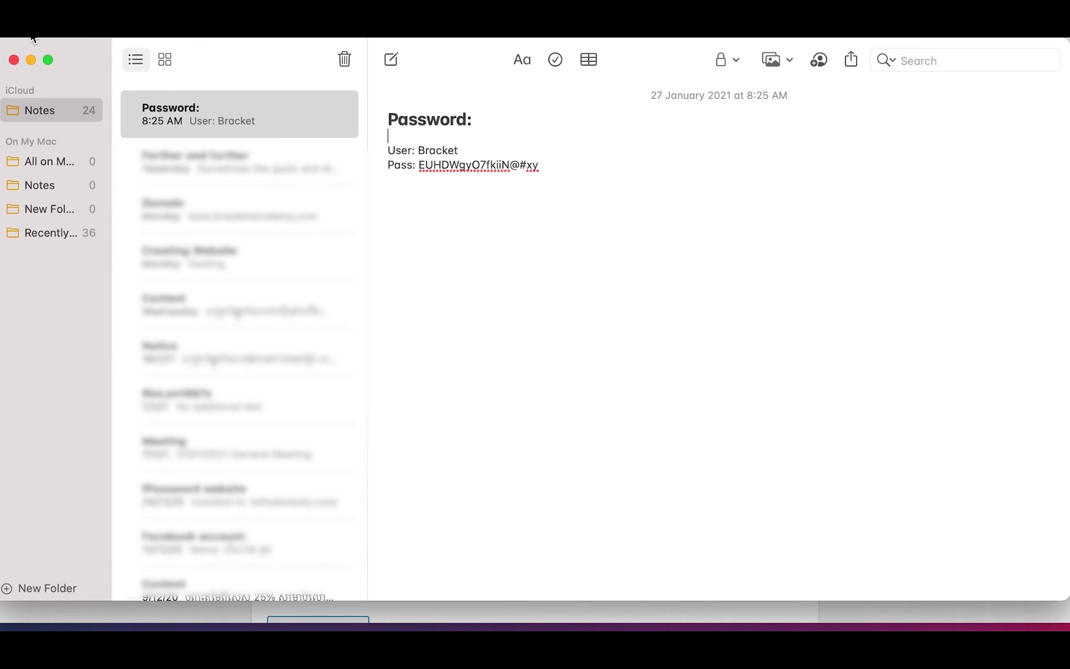
pyautogui.click(31, 59)
pyautogui.scroll(-2, 558, 501)
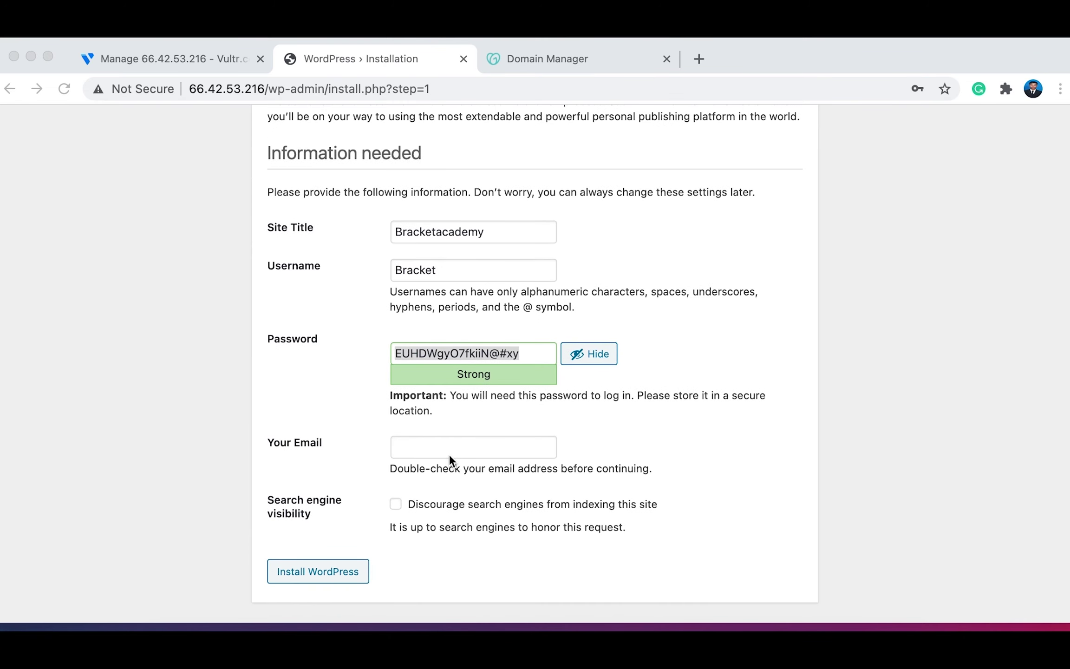
# Fill in the admin e-mail address with the suggested entry and install WordPress
pyautogui.click(439, 440)
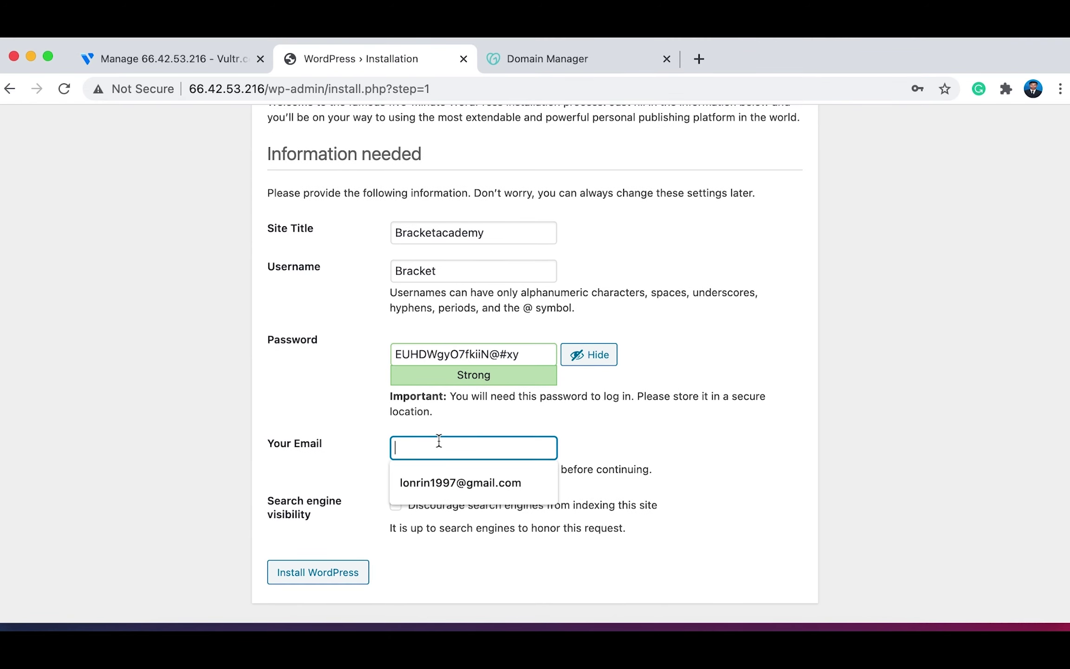
pyautogui.click(470, 478)
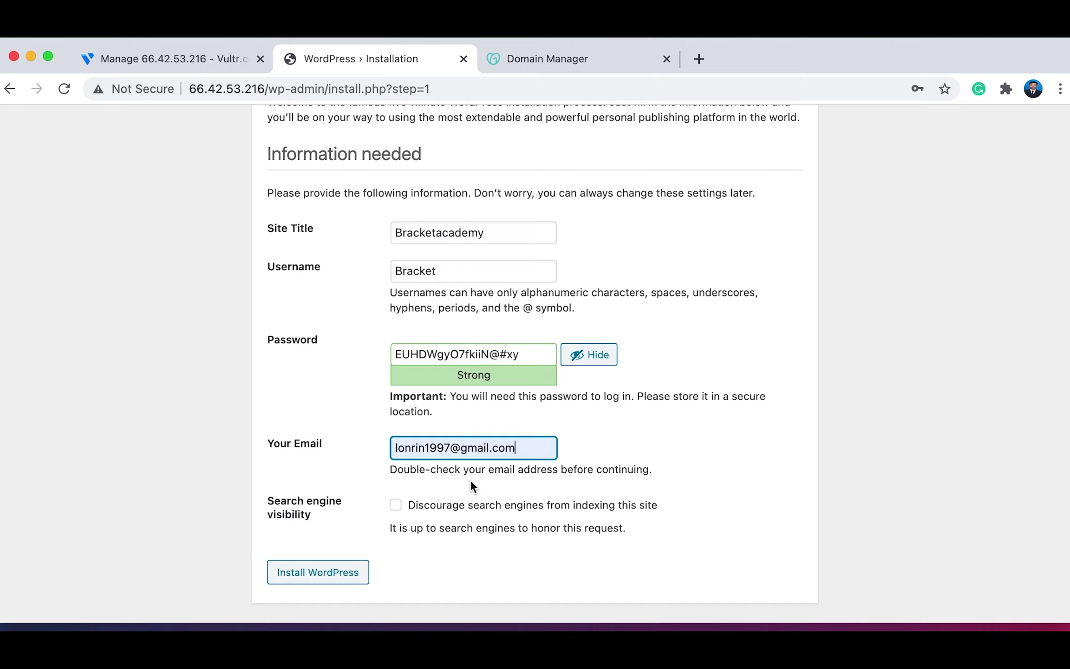
pyautogui.click(325, 576)
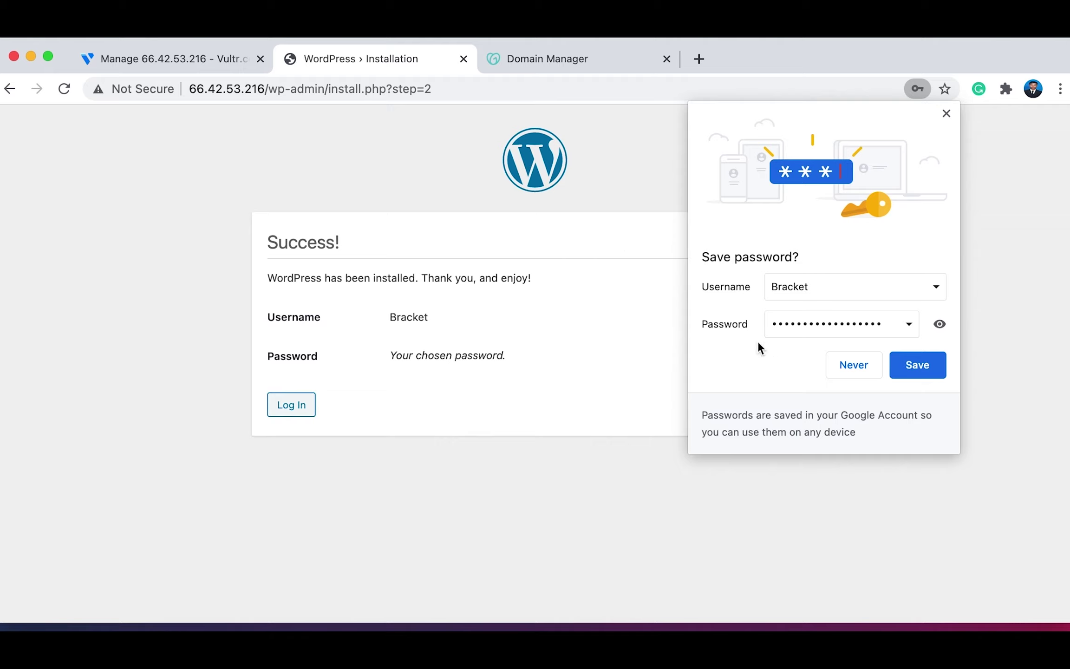
# Save the new WordPress admin login in the browser and proceed to the WordPress login page
pyautogui.click(908, 365)
pyautogui.click(291, 404)
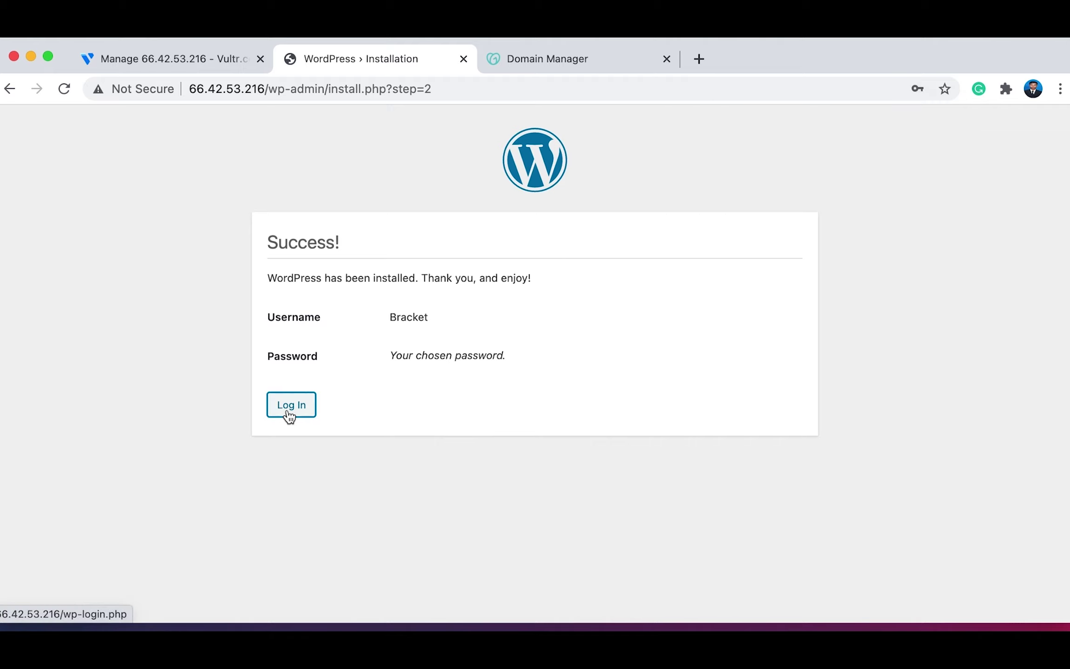